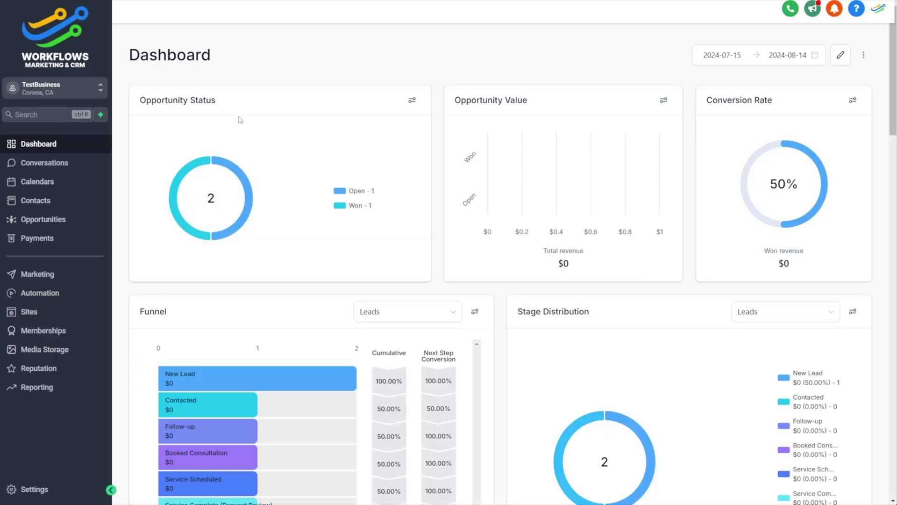
- Open HighLevel's Email Services settings and review the dedicated domain upgrade notice
{"action": "left_click", "coordinate": [33, 489]}
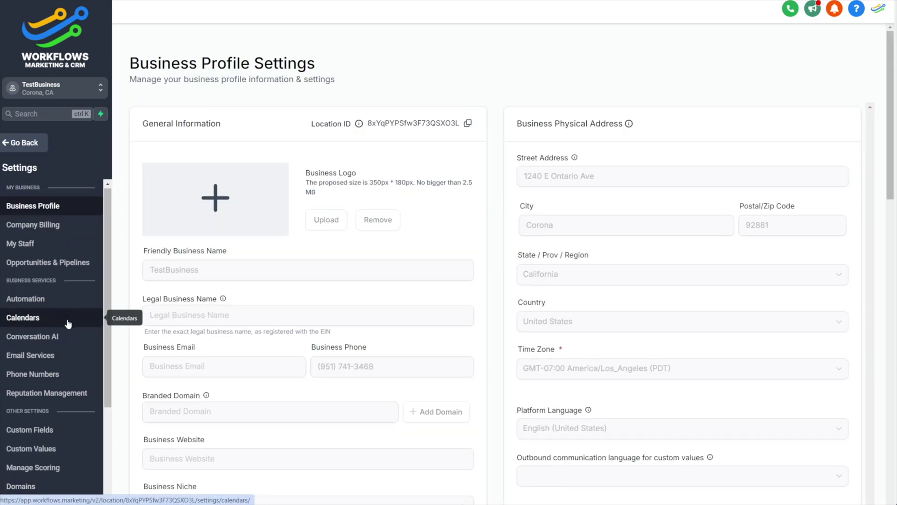
{"action": "scroll", "coordinate": [68, 323], "scroll_direction": "down", "scroll_amount": 3}
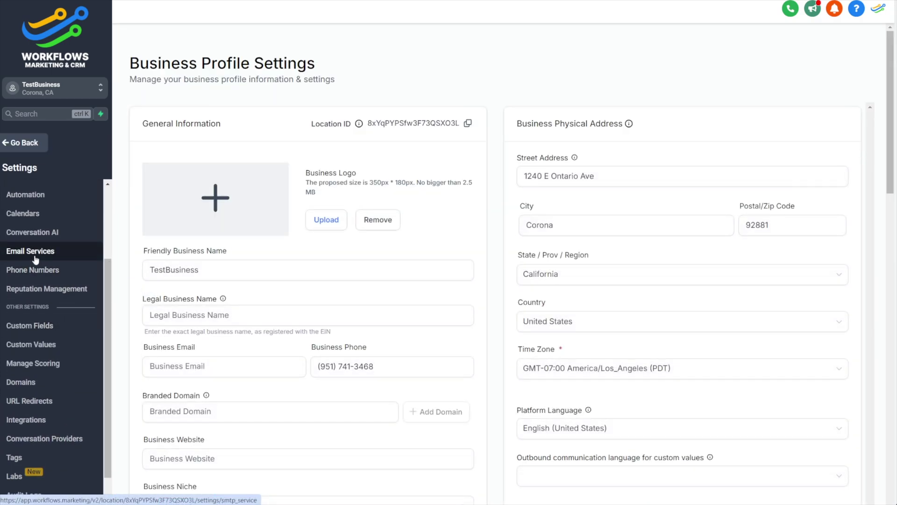
{"action": "left_click", "coordinate": [37, 253]}
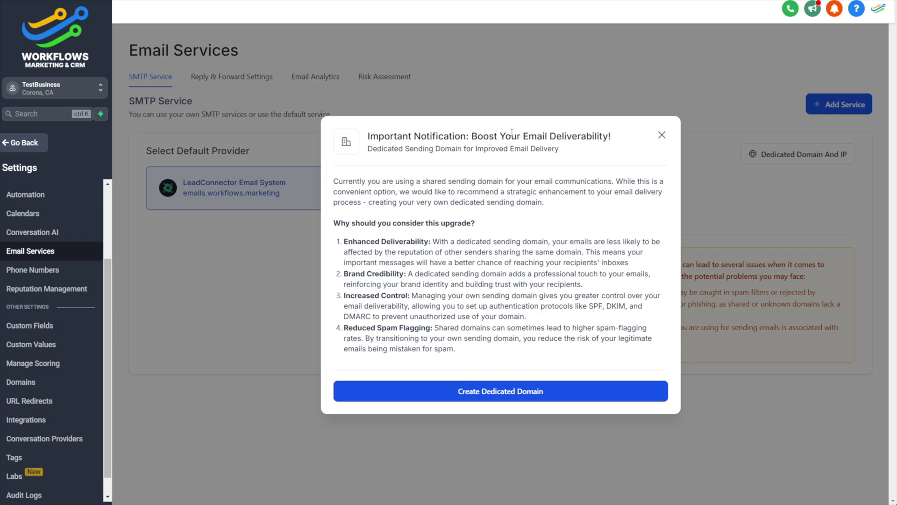
{"action": "left_click_drag", "start_coordinate": [458, 348], "coordinate": [335, 221]}
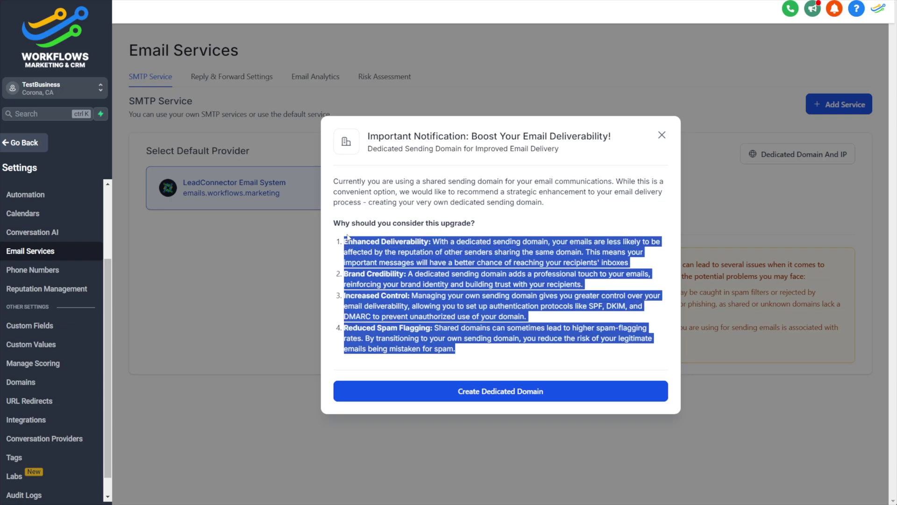
{"action": "left_click", "coordinate": [335, 221]}
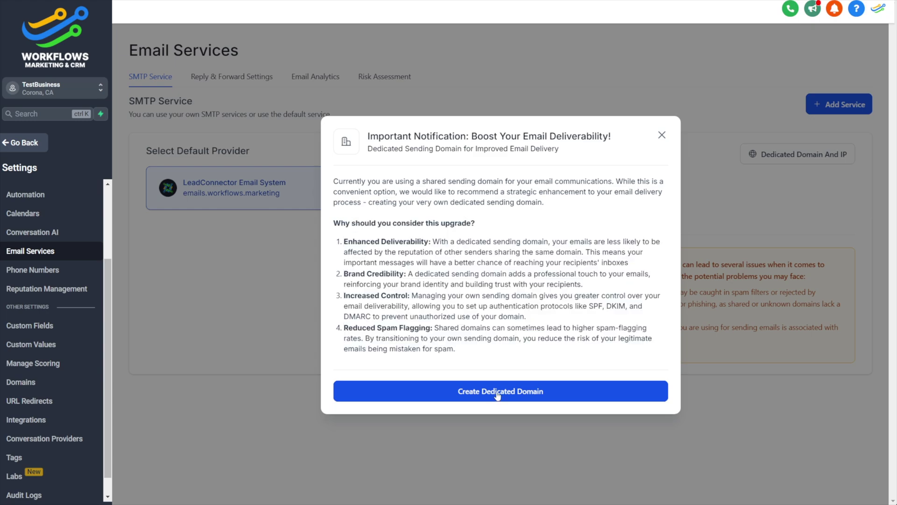
- Create a dedicated domain named email.techstackweekly.com and submit it with Add & Verify
{"action": "left_click", "coordinate": [500, 399]}
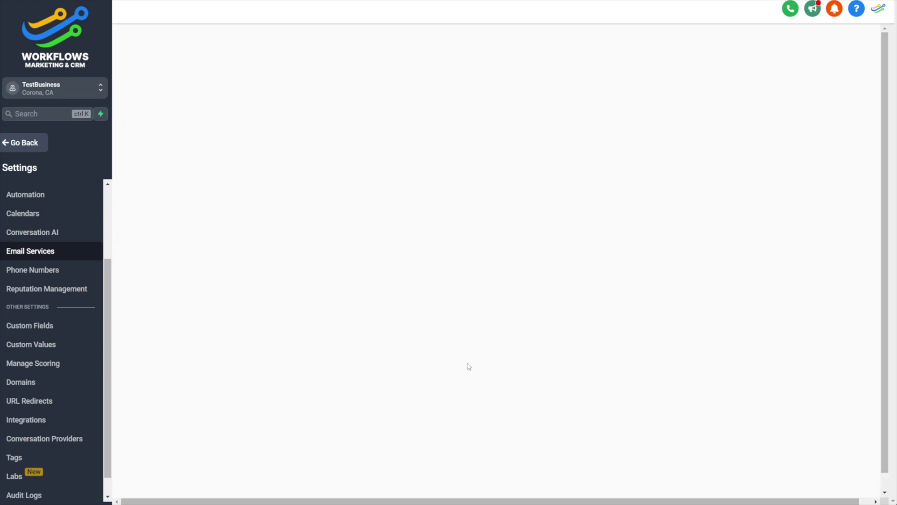
{"action": "left_click", "coordinate": [258, 150]}
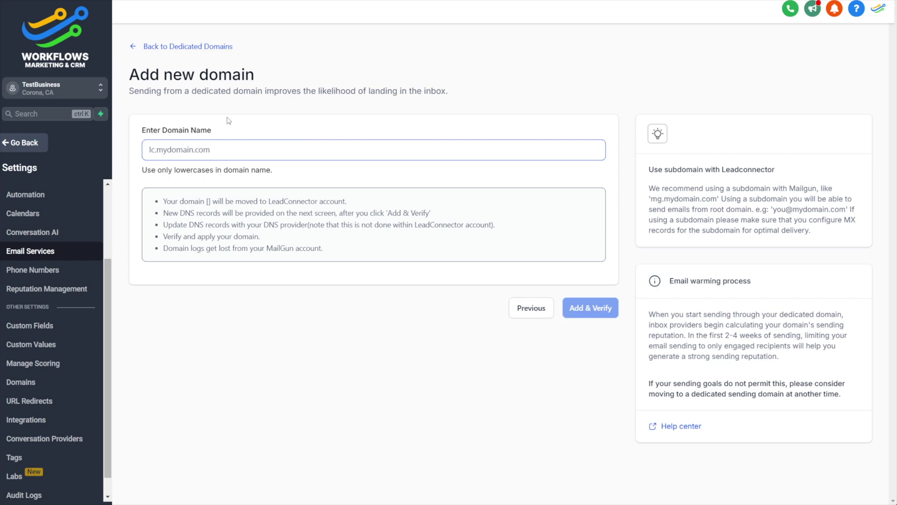
{"action": "type", "text": "email."}
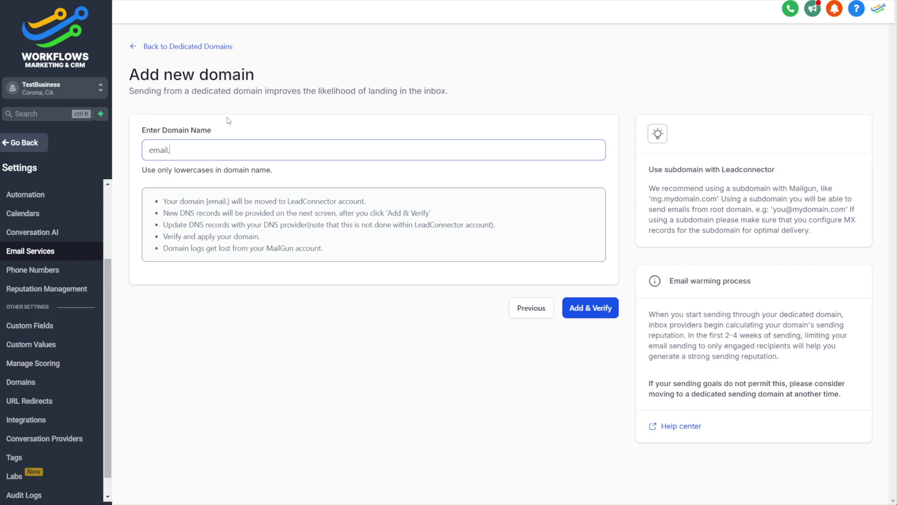
{"action": "type", "text": "techs"}
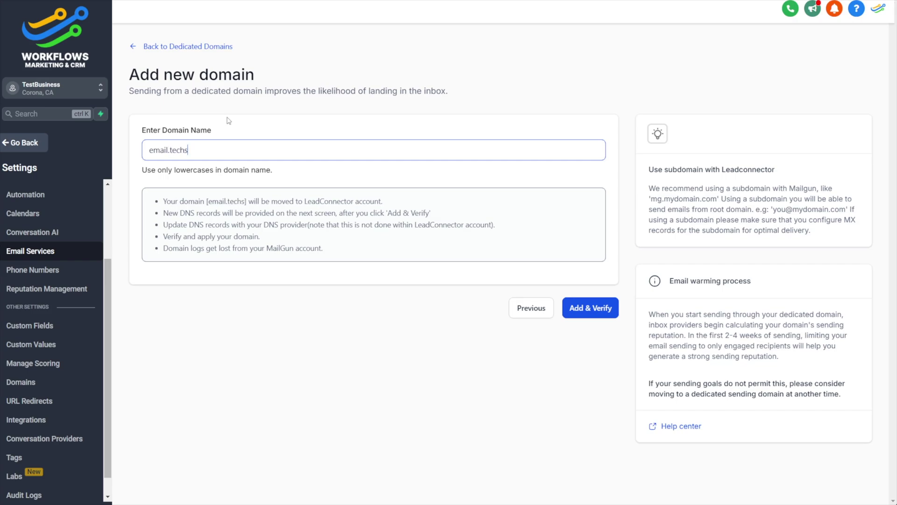
{"action": "type", "text": "tackweekly.com"}
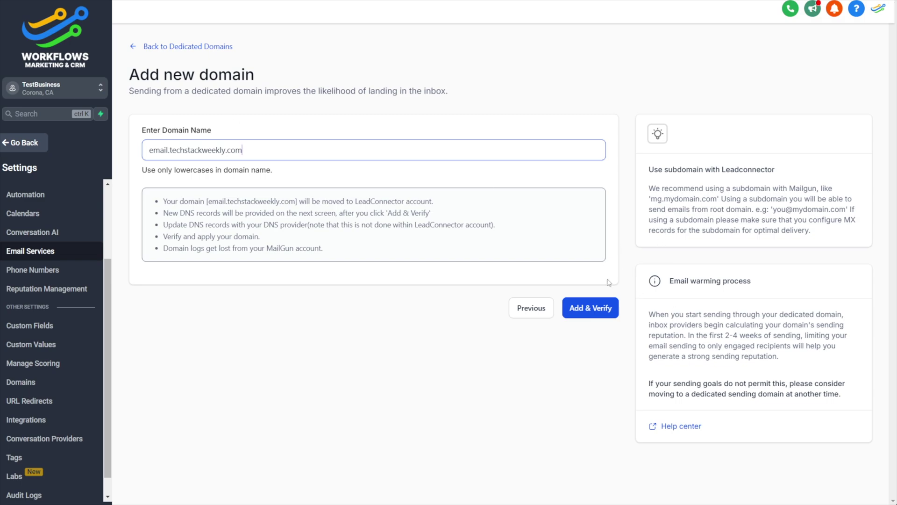
{"action": "left_click", "coordinate": [591, 312]}
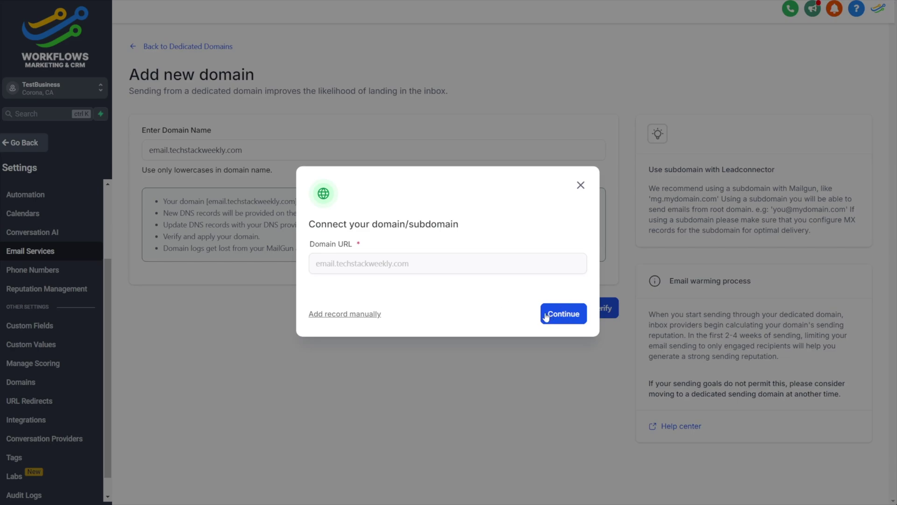
- Choose manual setup in the Connect your domain dialog to list the required DNS records
{"action": "left_click", "coordinate": [367, 317]}
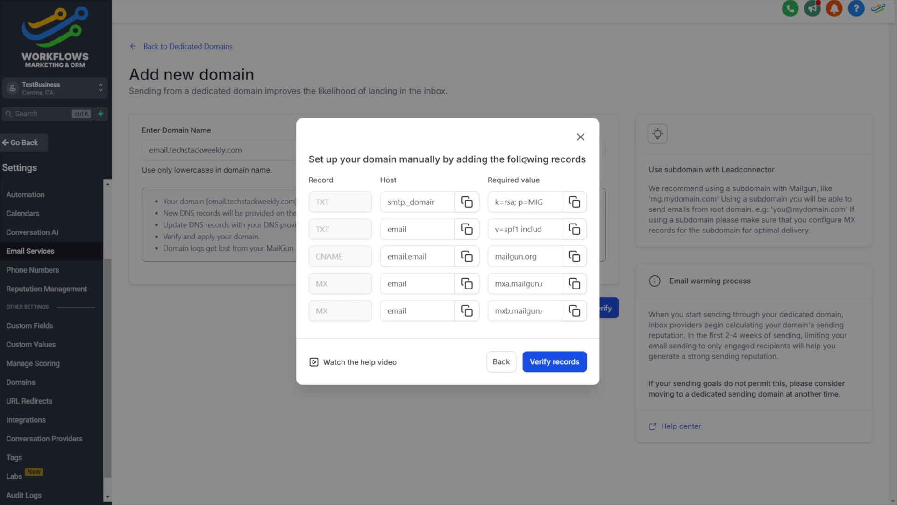
- Review the required DKIM, SPF, CNAME and MX records and copy the DKIM TXT host name
{"action": "left_click_drag", "start_coordinate": [553, 161], "coordinate": [587, 162]}
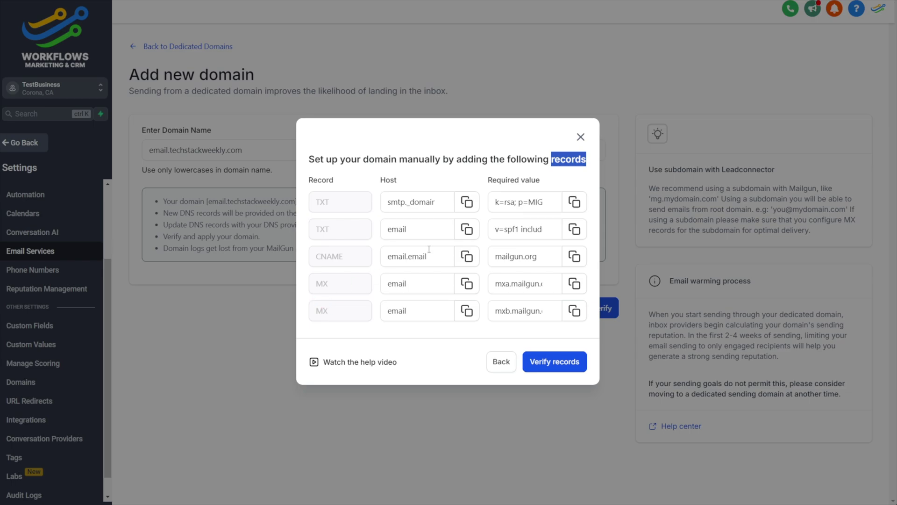
{"action": "left_click", "coordinate": [437, 229]}
{"action": "left_click", "coordinate": [498, 198]}
{"action": "left_click", "coordinate": [486, 288]}
{"action": "left_click", "coordinate": [418, 199]}
{"action": "left_click", "coordinate": [467, 205]}
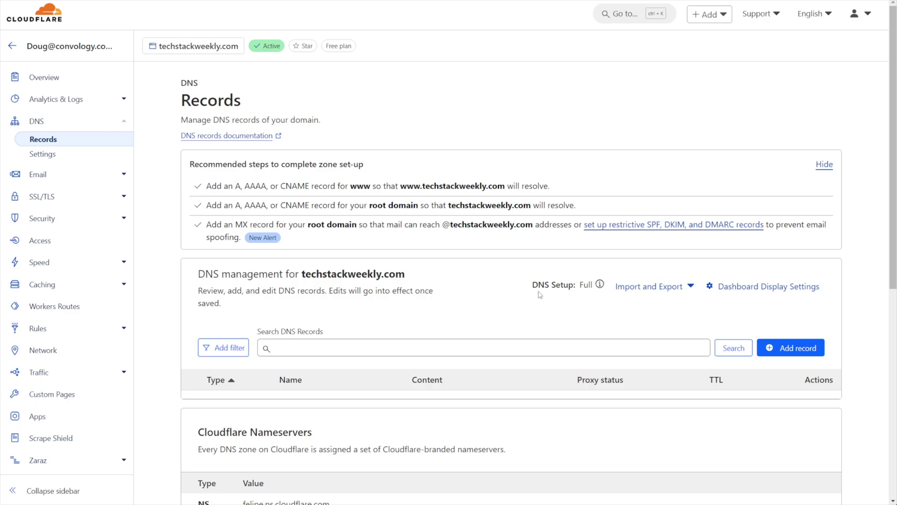
{"action": "scroll", "coordinate": [596, 292], "scroll_direction": "down", "scroll_amount": 1}
{"action": "scroll", "coordinate": [597, 292], "scroll_direction": "down", "scroll_amount": 1}
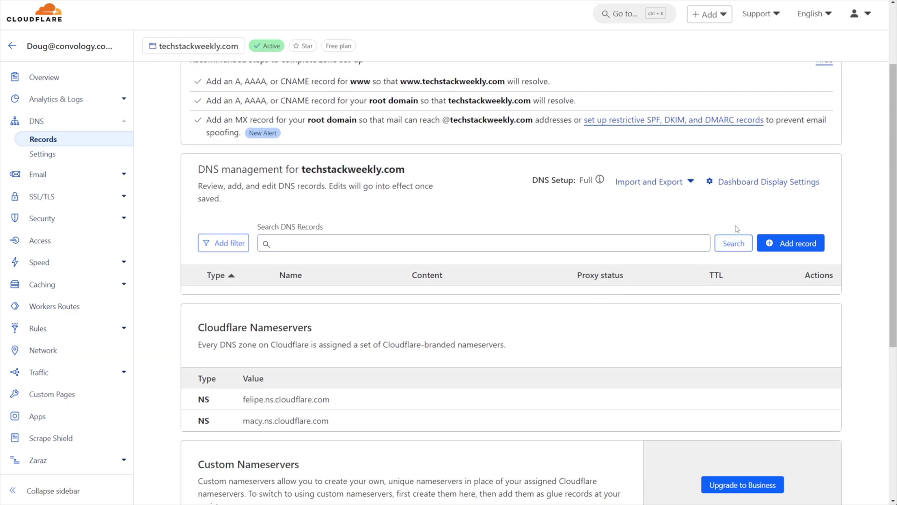
- Start a Cloudflare TXT record named smtp._domainkey.email using the copied host
{"action": "left_click", "coordinate": [793, 243]}
{"action": "scroll", "coordinate": [792, 246], "scroll_direction": "down", "scroll_amount": 1}
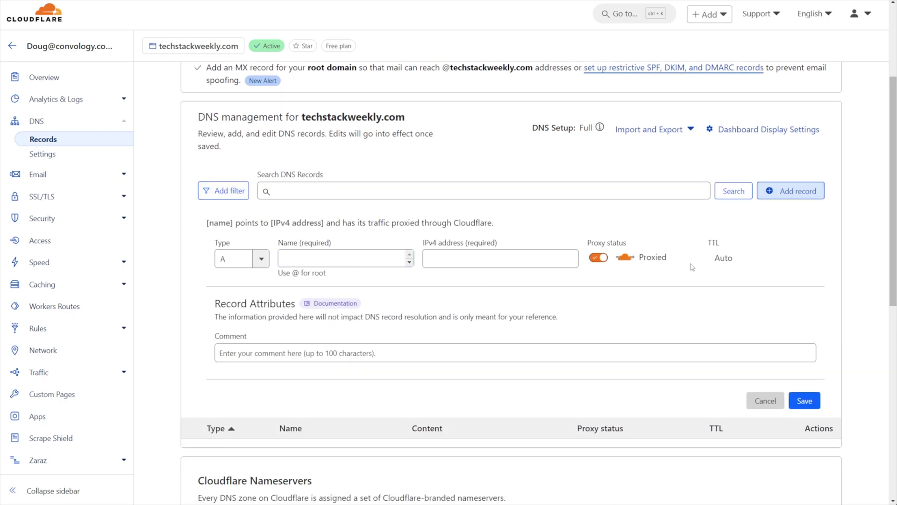
{"action": "left_click", "coordinate": [354, 267]}
{"action": "left_click", "coordinate": [235, 259]}
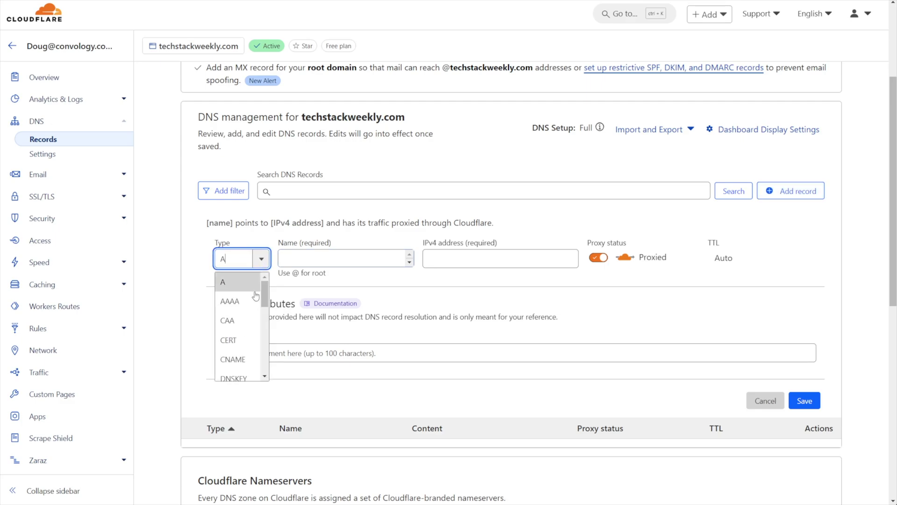
{"action": "scroll", "coordinate": [252, 327], "scroll_direction": "down", "scroll_amount": 2}
{"action": "scroll", "coordinate": [250, 330], "scroll_direction": "down", "scroll_amount": 1}
{"action": "scroll", "coordinate": [245, 333], "scroll_direction": "down", "scroll_amount": 1}
{"action": "scroll", "coordinate": [241, 338], "scroll_direction": "down", "scroll_amount": 1}
{"action": "left_click", "coordinate": [234, 352]}
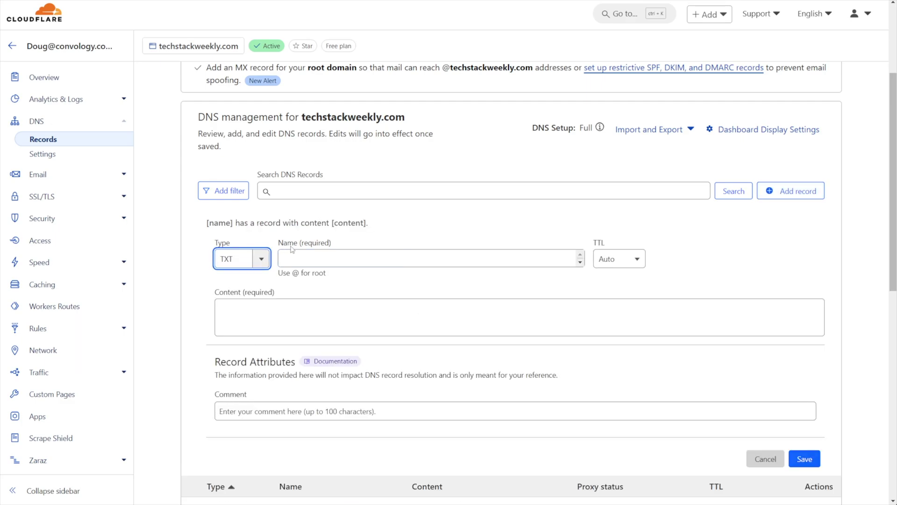
{"action": "left_click", "coordinate": [309, 257]}
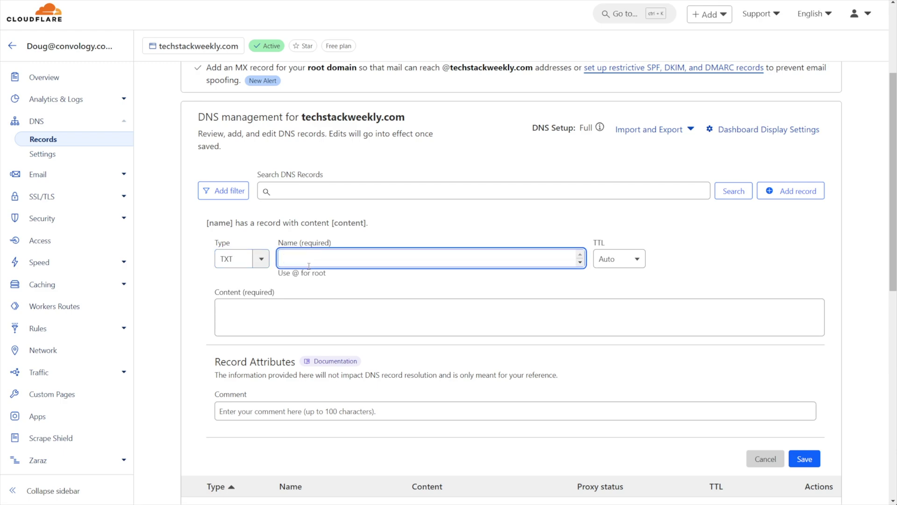
{"action": "key", "text": "ctrl+v"}
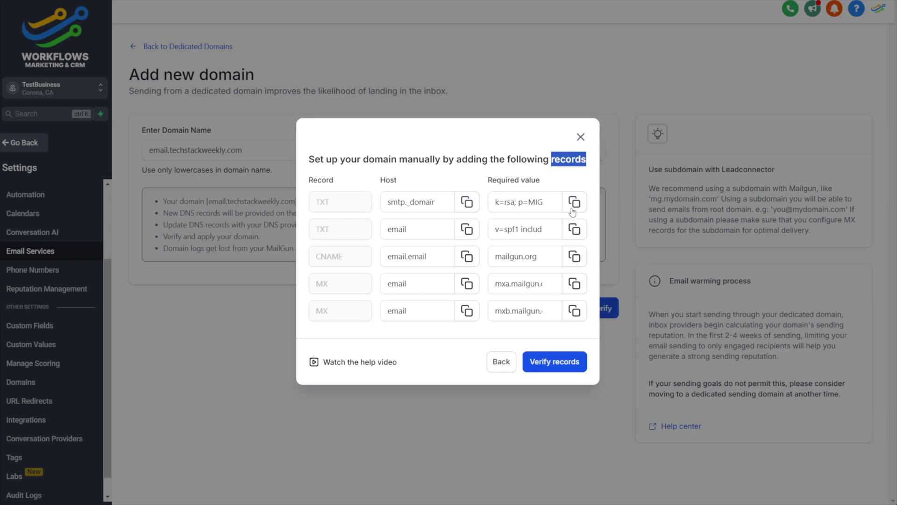
- Fill the record's content with the k=rsa DKIM key and save it
{"action": "left_click", "coordinate": [574, 202]}
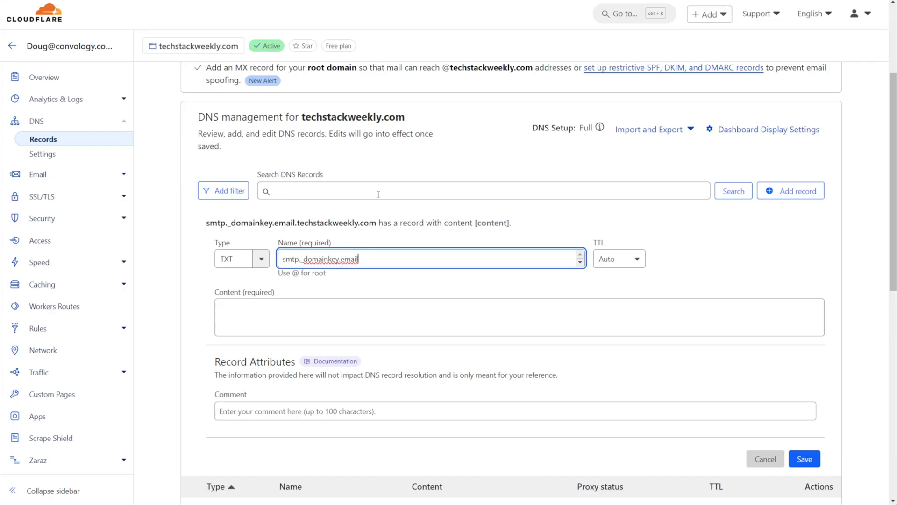
{"action": "left_click", "coordinate": [275, 320]}
{"action": "key", "text": "ctrl+v"}
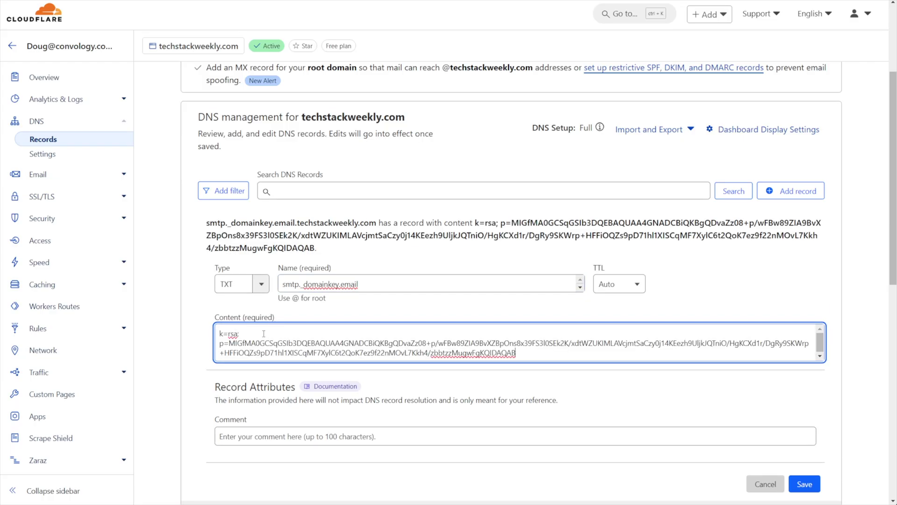
{"action": "left_click_drag", "start_coordinate": [213, 319], "coordinate": [276, 321]}
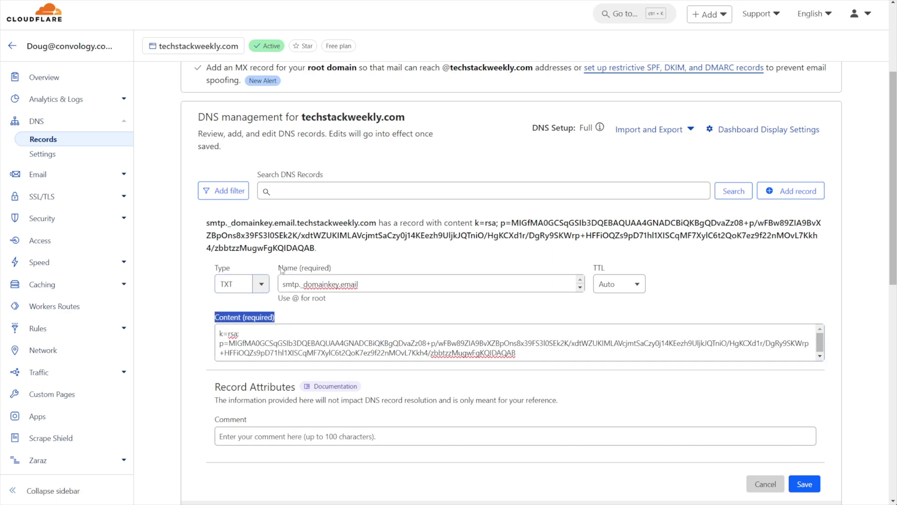
{"action": "left_click_drag", "start_coordinate": [283, 270], "coordinate": [339, 270]}
{"action": "left_click_drag", "start_coordinate": [215, 320], "coordinate": [276, 322]}
{"action": "left_click", "coordinate": [794, 483]}
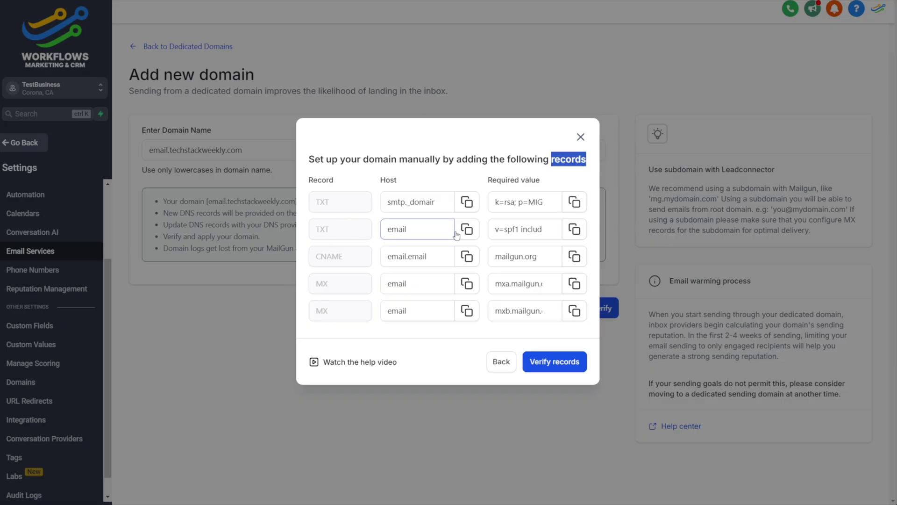
- Start a second Cloudflare TXT record named email for SPF
{"action": "left_click", "coordinate": [467, 229]}
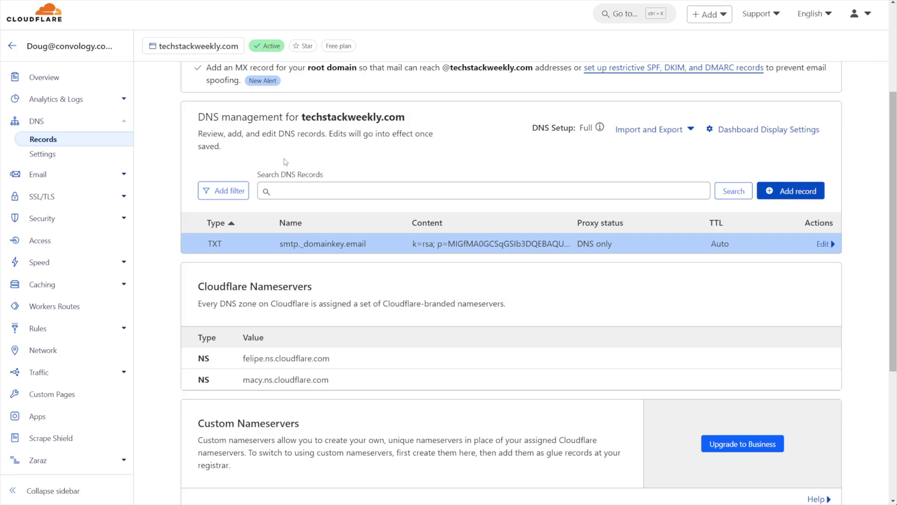
{"action": "left_click", "coordinate": [778, 191]}
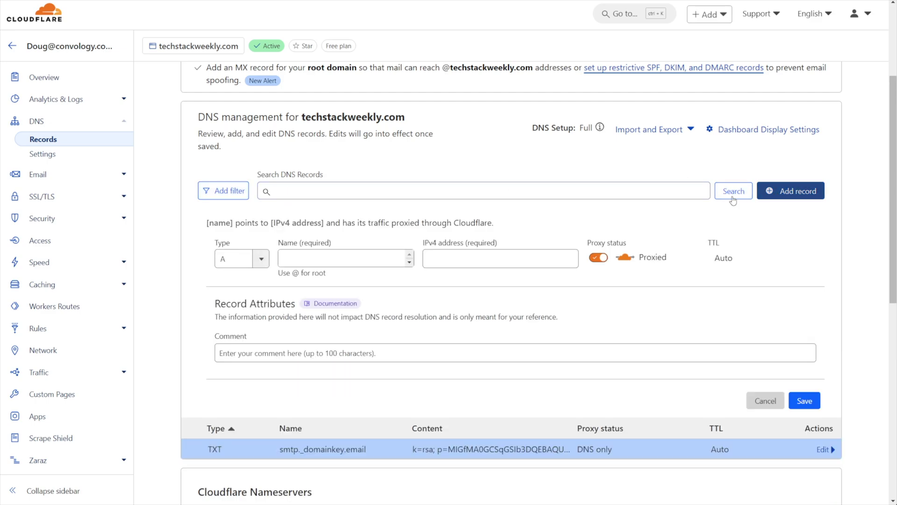
{"action": "left_click", "coordinate": [242, 259]}
{"action": "scroll", "coordinate": [238, 328], "scroll_direction": "down", "scroll_amount": 3}
{"action": "scroll", "coordinate": [240, 343], "scroll_direction": "down", "scroll_amount": 3}
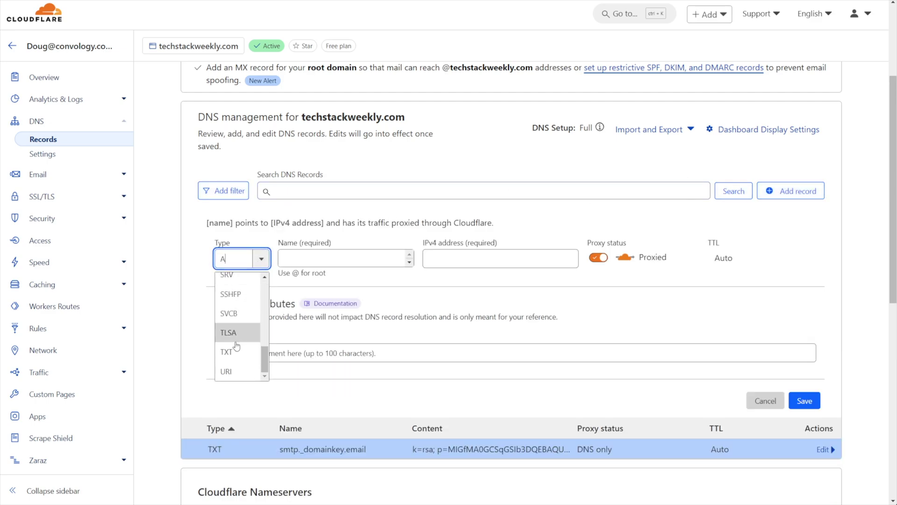
{"action": "scroll", "coordinate": [235, 351], "scroll_direction": "down", "scroll_amount": 2}
{"action": "left_click", "coordinate": [234, 352]}
{"action": "left_click", "coordinate": [307, 261]}
{"action": "type", "text": "email"}
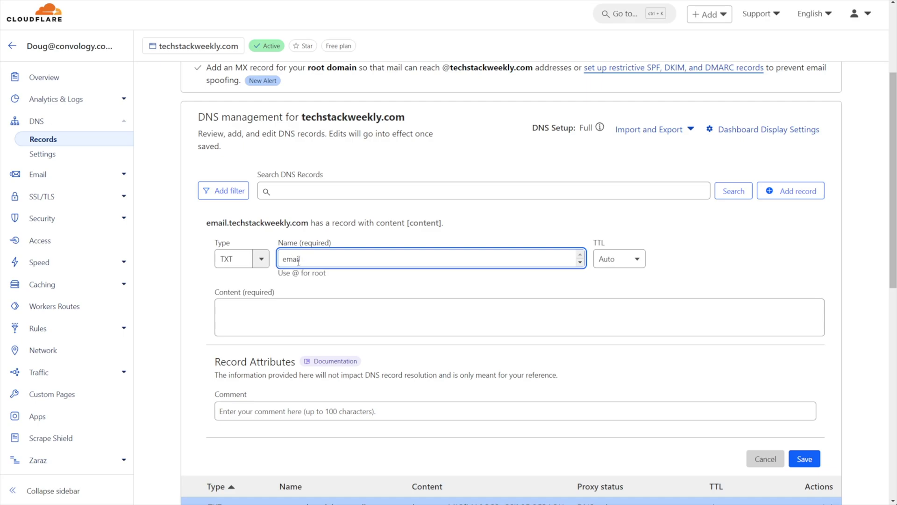
- Fill the record's content with the SPF value v=spf1 include:mailgun.org ~all
{"action": "key", "text": "alt+Tab"}
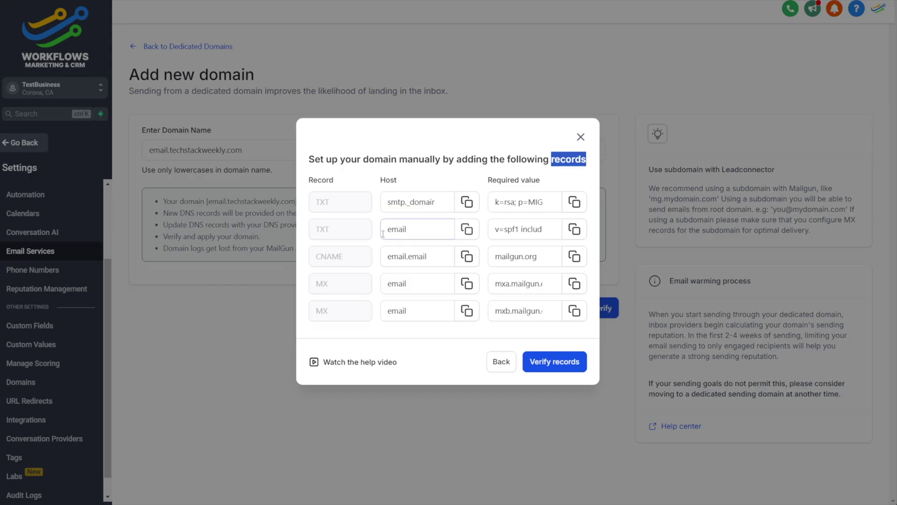
{"action": "left_click", "coordinate": [574, 228]}
{"action": "key", "text": "alt+Tab"}
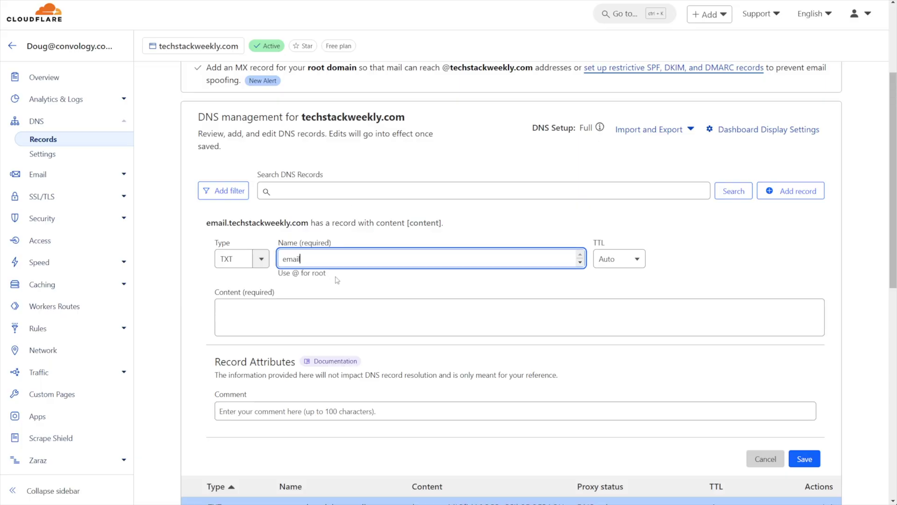
{"action": "left_click", "coordinate": [327, 313]}
{"action": "key", "text": "ctrl+v"}
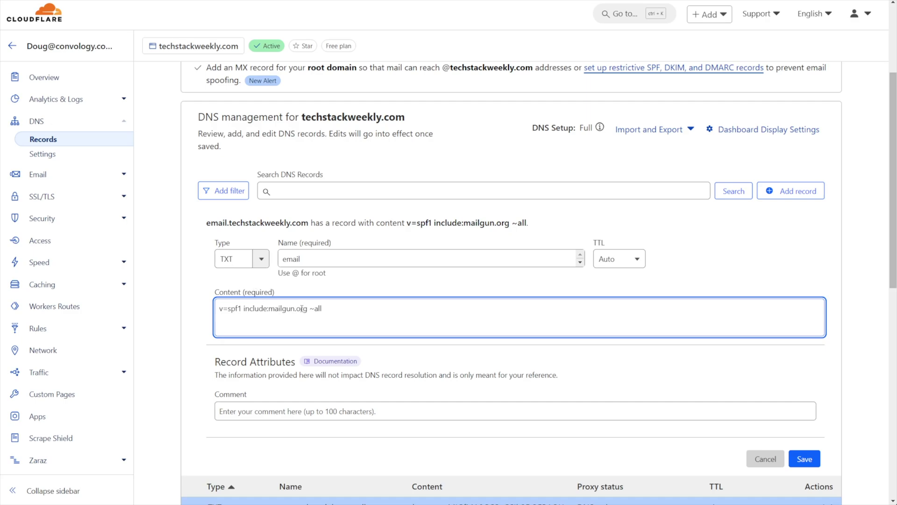
{"action": "left_click_drag", "start_coordinate": [267, 309], "coordinate": [307, 310]}
- Insert include:_spf.google.com before ~all, save the email TXT record, and copy the CNAME host
{"action": "left_click", "coordinate": [314, 313]}
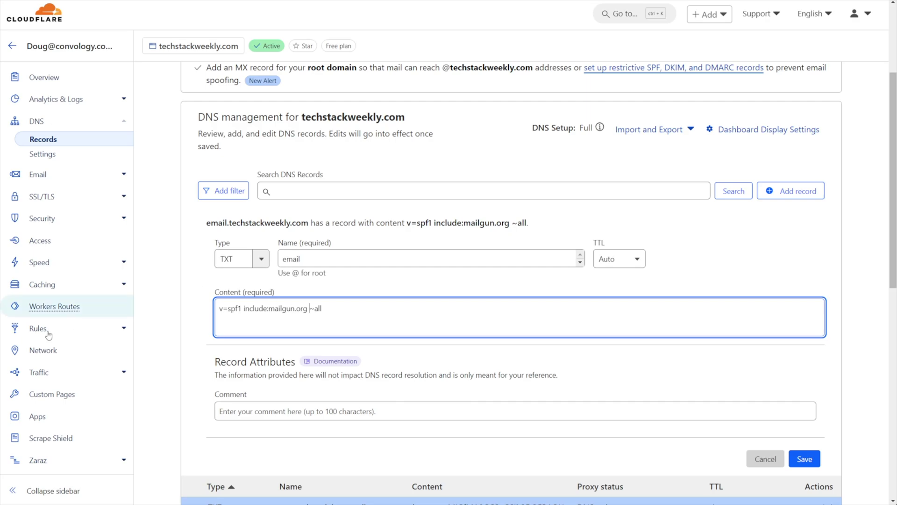
{"action": "left_click", "coordinate": [438, 139]}
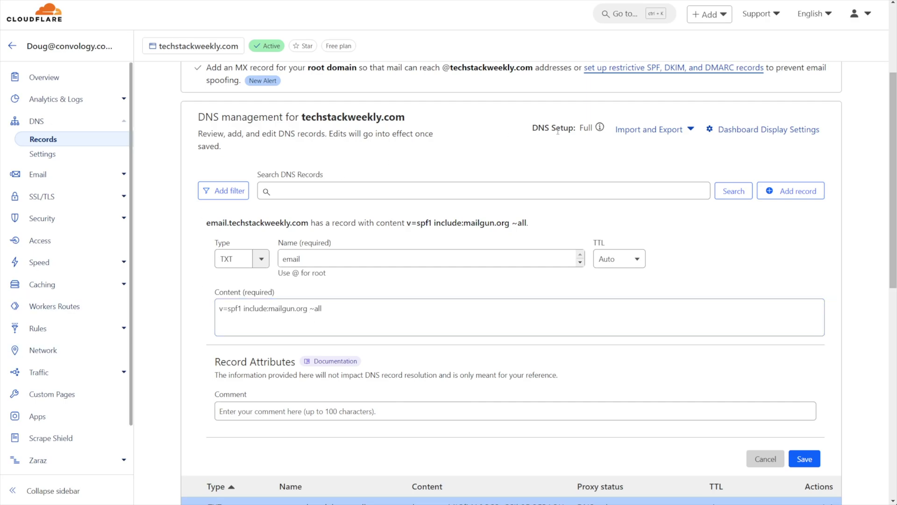
{"action": "left_click", "coordinate": [311, 308]}
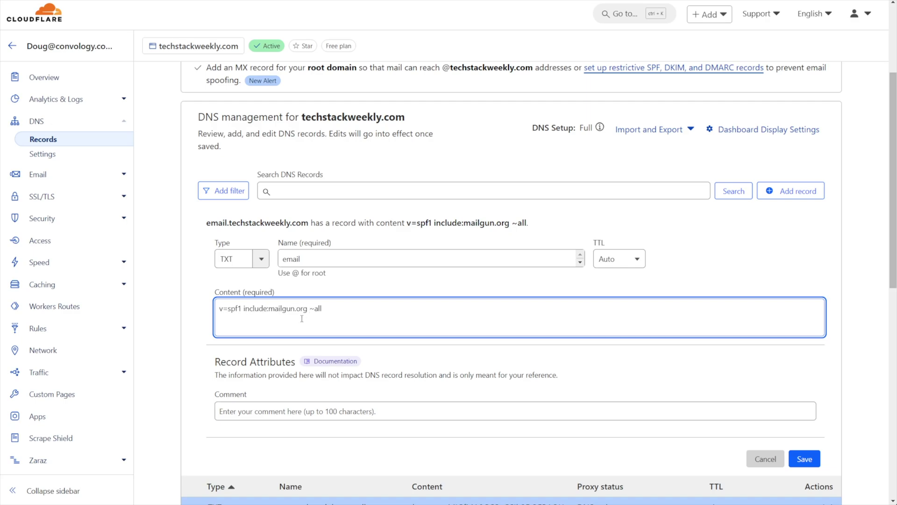
{"action": "key", "text": "ctrl+v"}
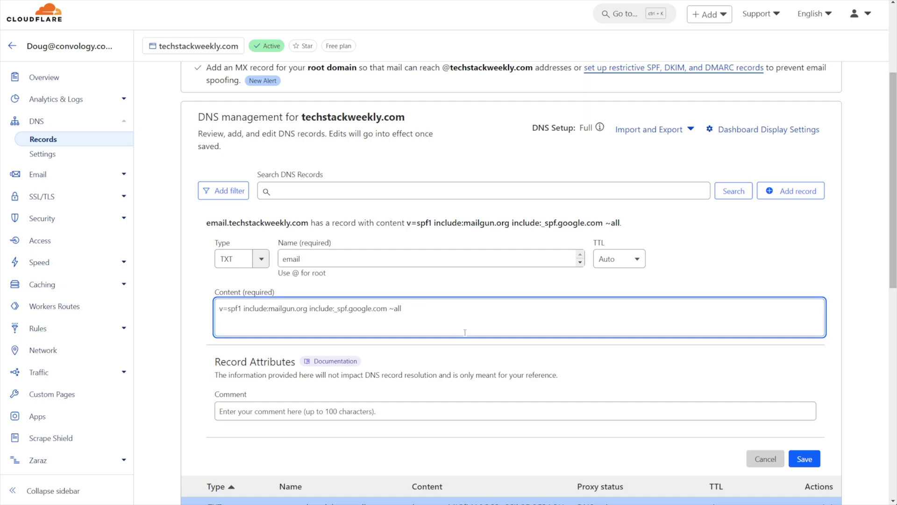
{"action": "left_click_drag", "start_coordinate": [308, 311], "coordinate": [388, 310]}
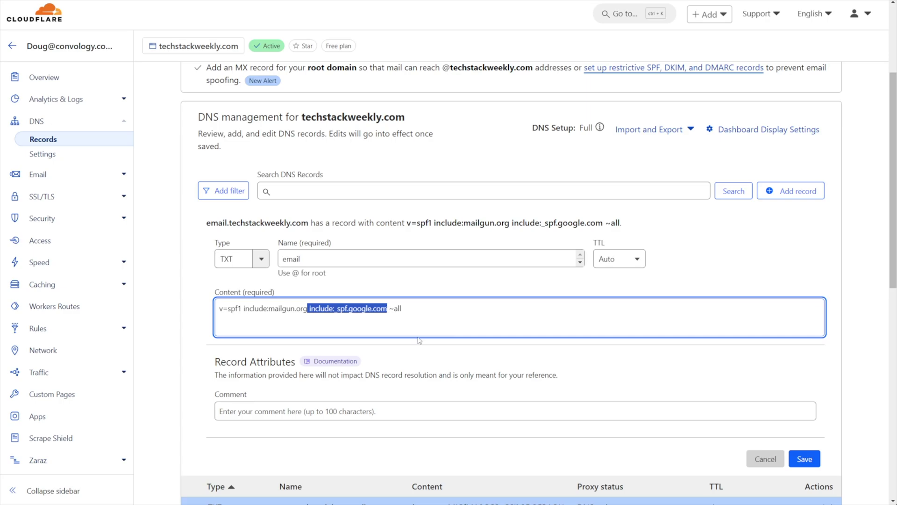
{"action": "left_click", "coordinate": [421, 308]}
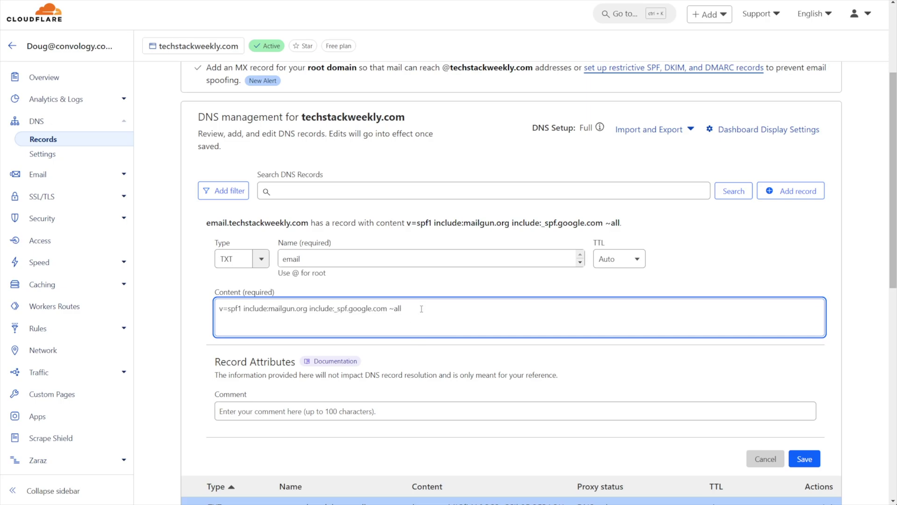
{"action": "left_click", "coordinate": [804, 460]}
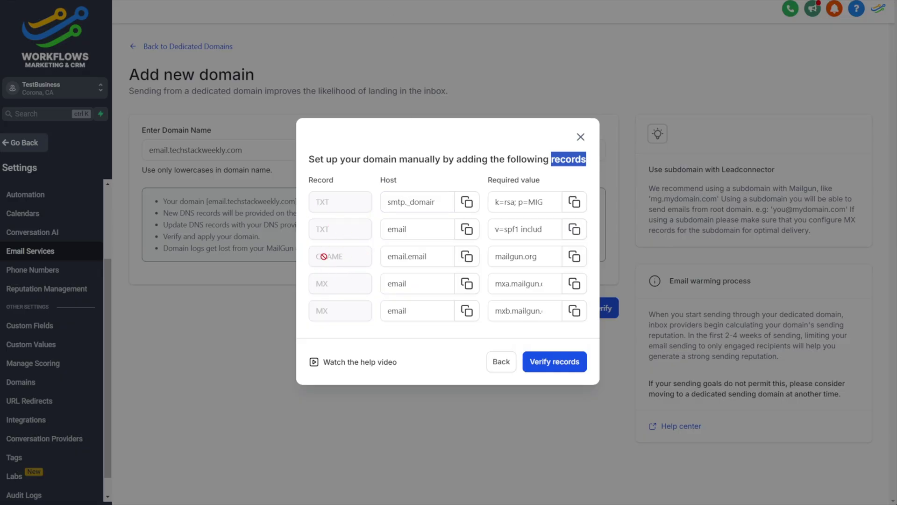
{"action": "left_click", "coordinate": [467, 257]}
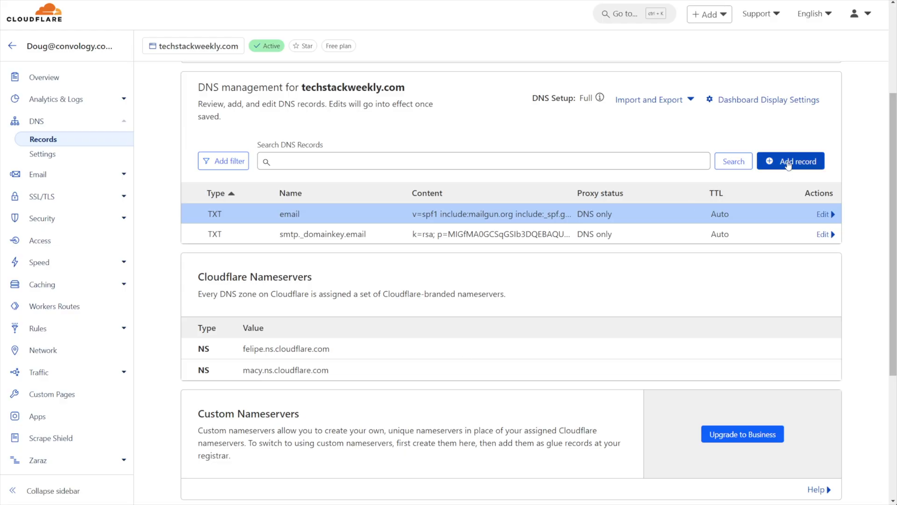
- Start a Cloudflare CNAME record named email.email
{"action": "left_click", "coordinate": [776, 161]}
{"action": "left_click", "coordinate": [257, 230]}
{"action": "left_click", "coordinate": [242, 329]}
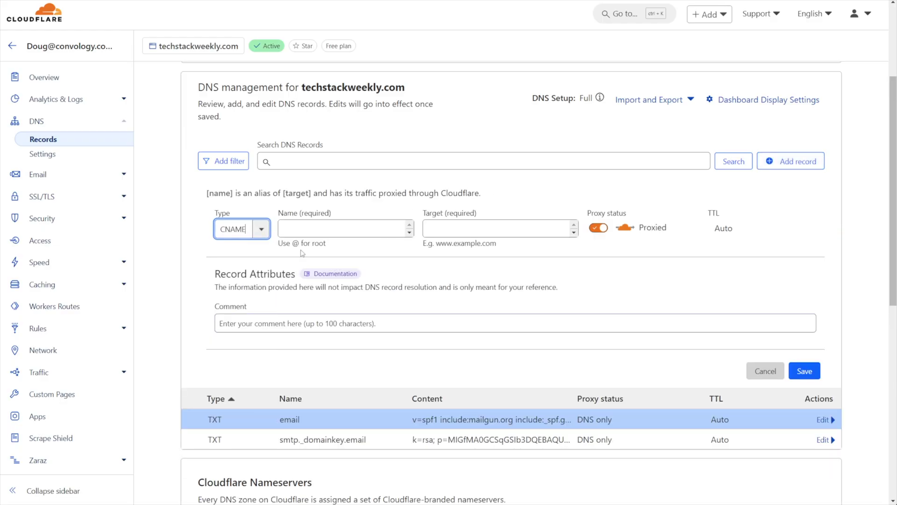
{"action": "left_click", "coordinate": [316, 229]}
{"action": "key", "text": "ctrl+v"}
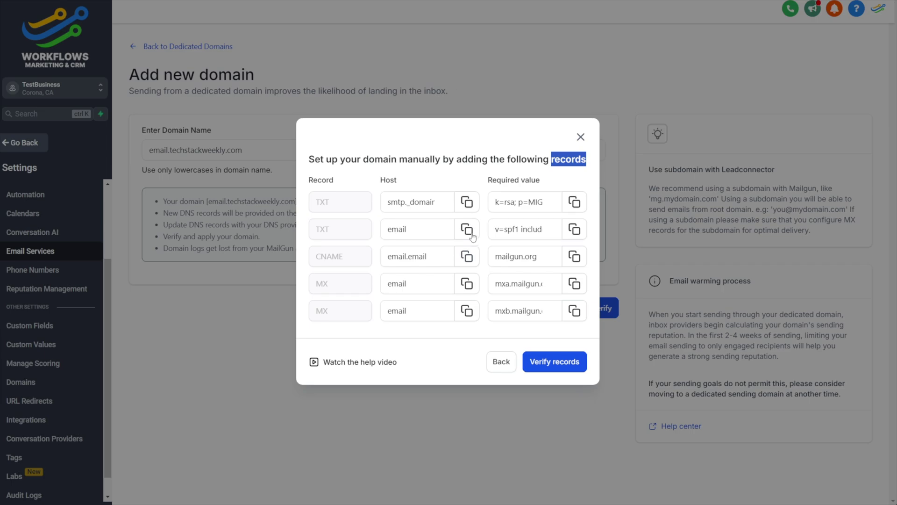
- Point the CNAME to mailgun.org, set it to DNS only, and save it
{"action": "left_click", "coordinate": [574, 258]}
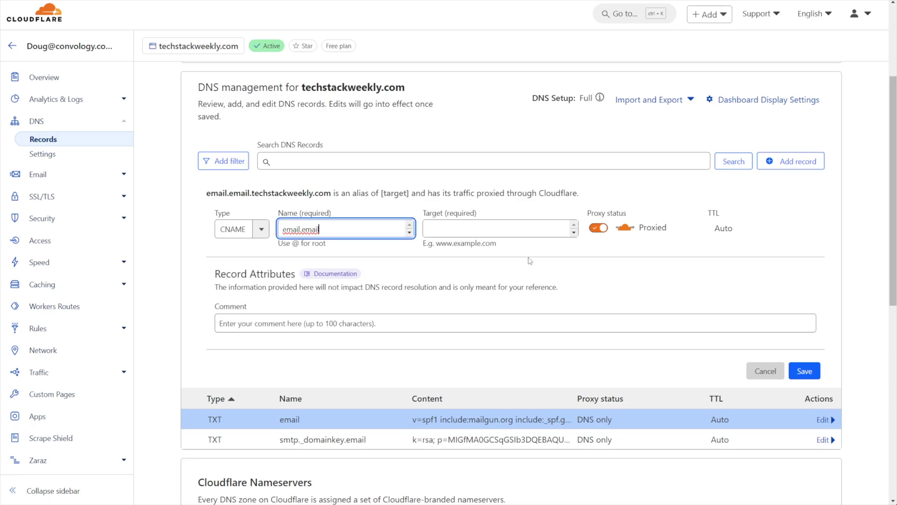
{"action": "left_click", "coordinate": [524, 229]}
{"action": "key", "text": "ctrl+v"}
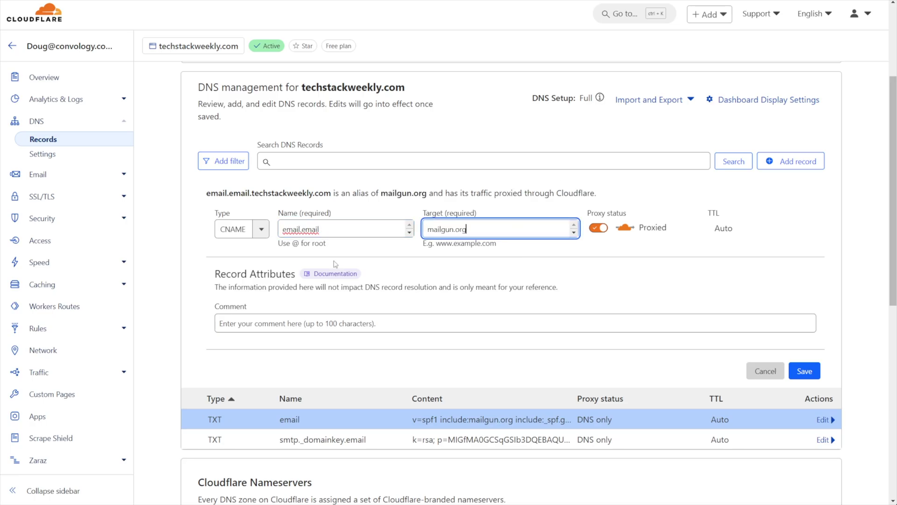
{"action": "double_click", "coordinate": [434, 214]}
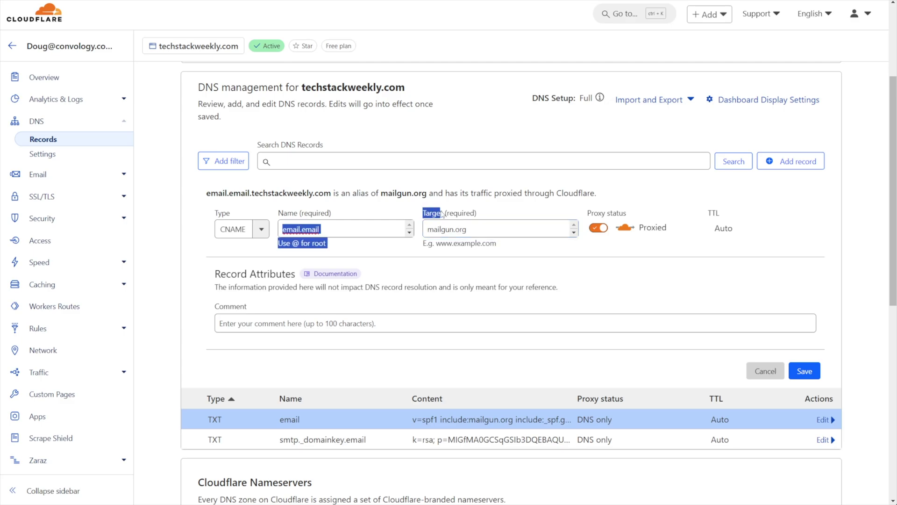
{"action": "left_click", "coordinate": [442, 216]}
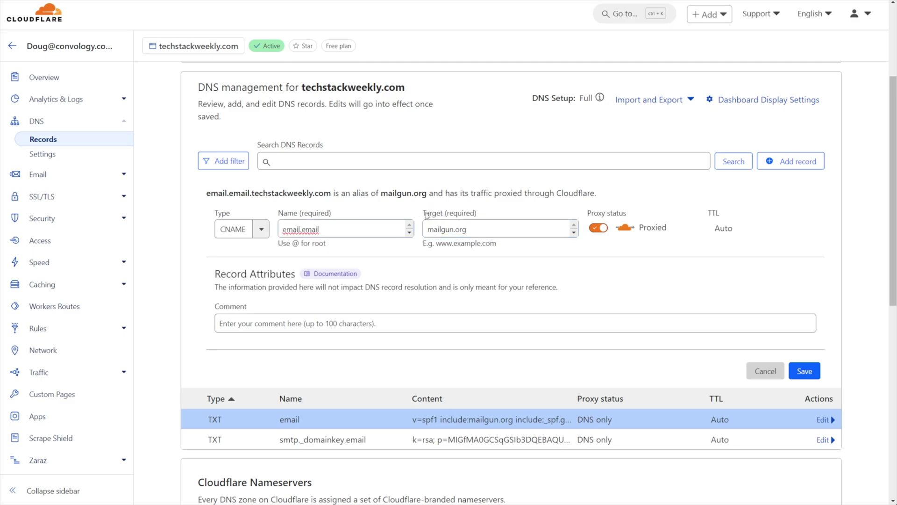
{"action": "double_click", "coordinate": [431, 214]}
{"action": "left_click", "coordinate": [598, 230]}
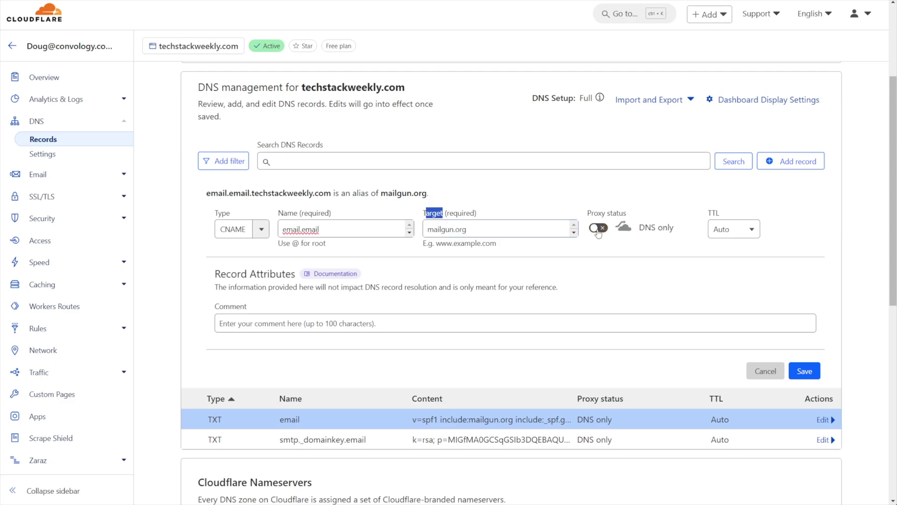
{"action": "left_click", "coordinate": [806, 371]}
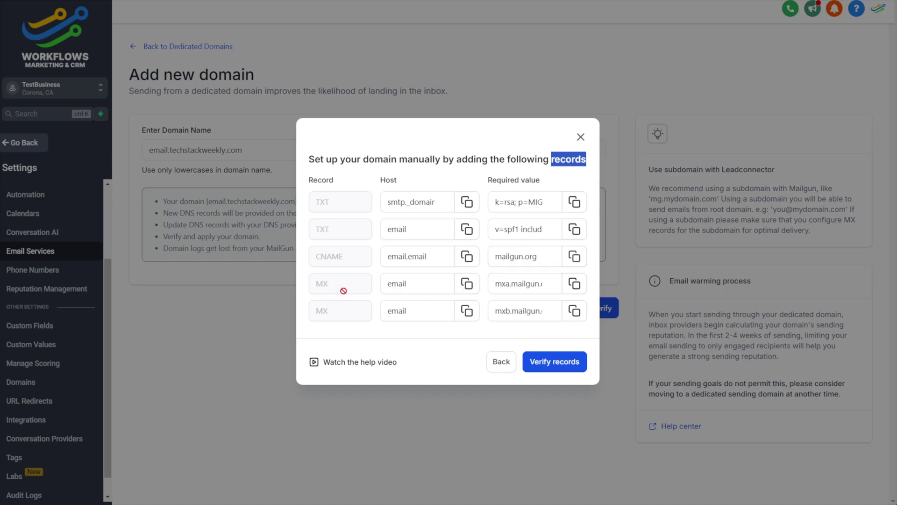
- Start a Cloudflare MX record named email
{"action": "left_click", "coordinate": [467, 284]}
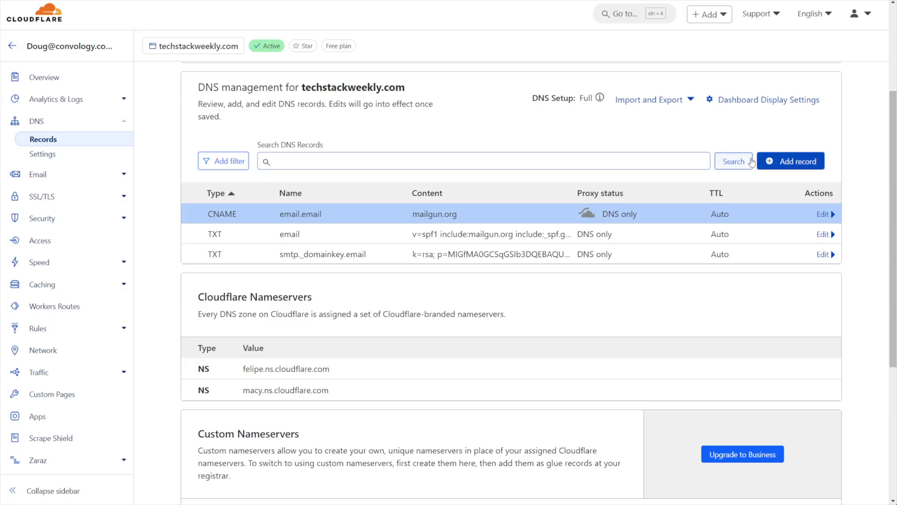
{"action": "left_click", "coordinate": [778, 162]}
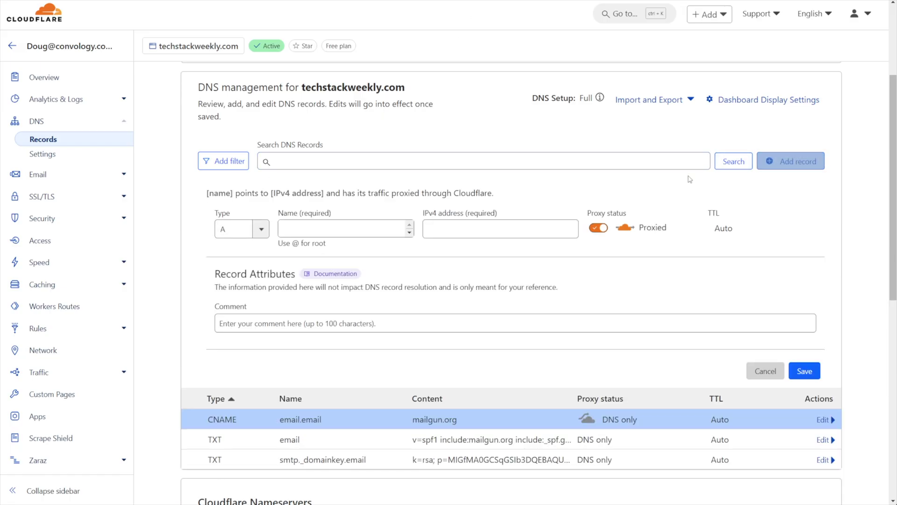
{"action": "scroll", "coordinate": [235, 295], "scroll_direction": "down", "scroll_amount": 2}
{"action": "scroll", "coordinate": [235, 309], "scroll_direction": "down", "scroll_amount": 1}
{"action": "scroll", "coordinate": [233, 319], "scroll_direction": "up", "scroll_amount": 1}
{"action": "left_click", "coordinate": [233, 320]}
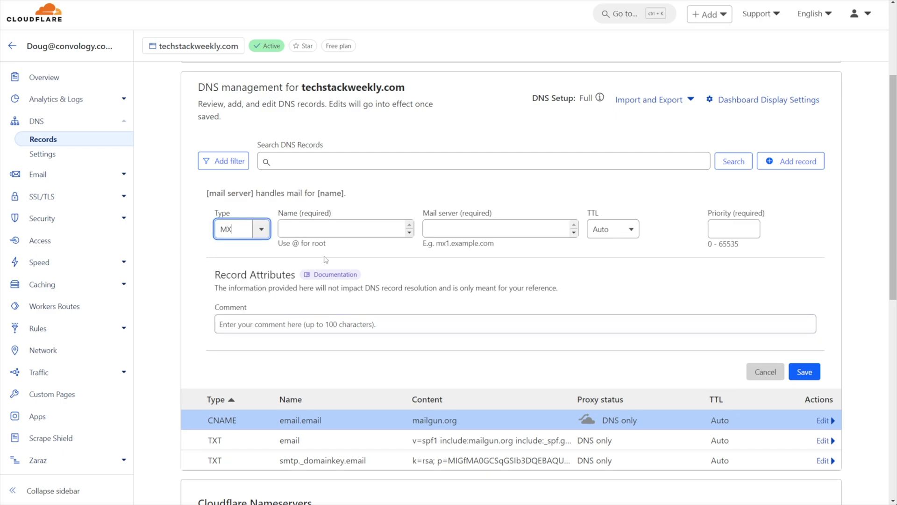
{"action": "left_click", "coordinate": [323, 231]}
{"action": "type", "text": "email"}
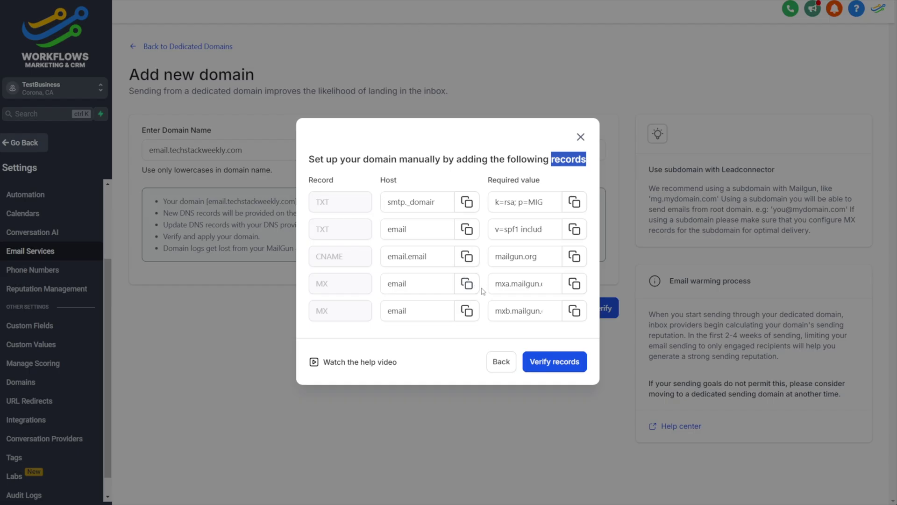
- Give the MX record mail server mxa.mailgun.org and priority 10, and save it
{"action": "left_click", "coordinate": [575, 283]}
{"action": "left_click", "coordinate": [574, 285]}
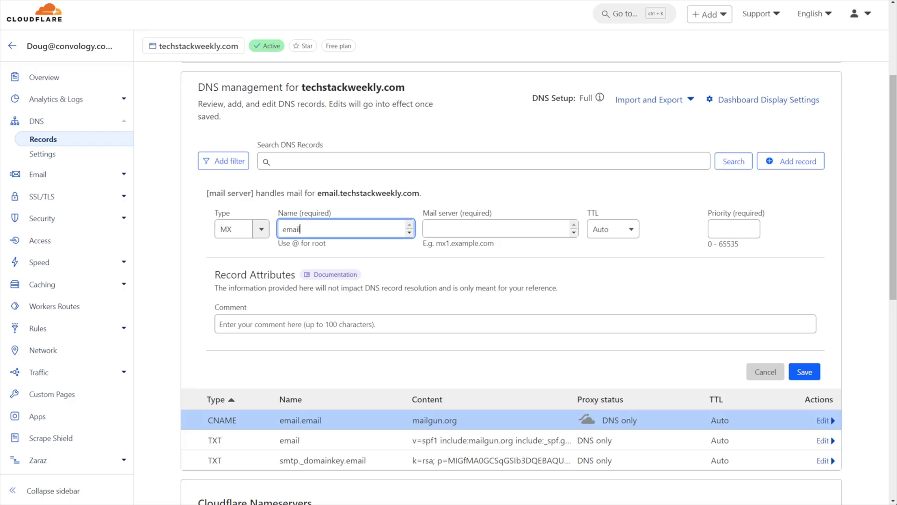
{"action": "left_click", "coordinate": [460, 233]}
{"action": "key", "text": "ctrl+v"}
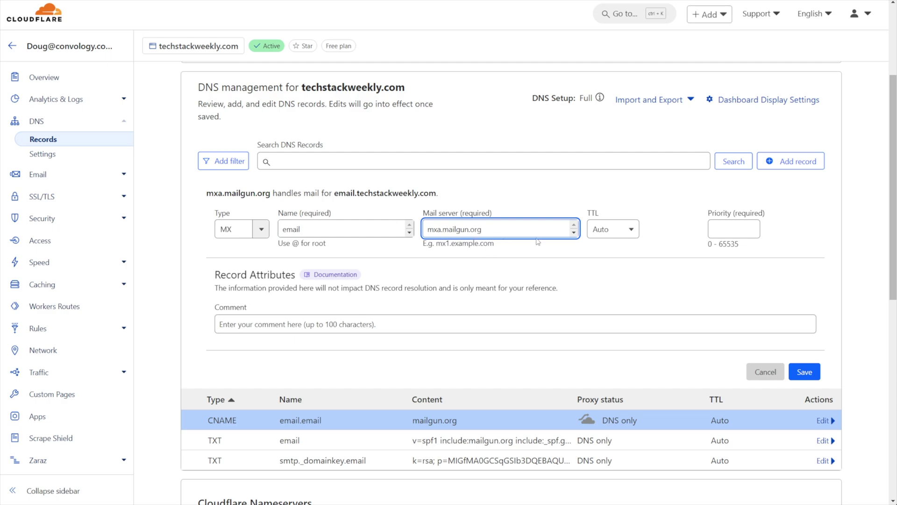
{"action": "left_click", "coordinate": [804, 371]}
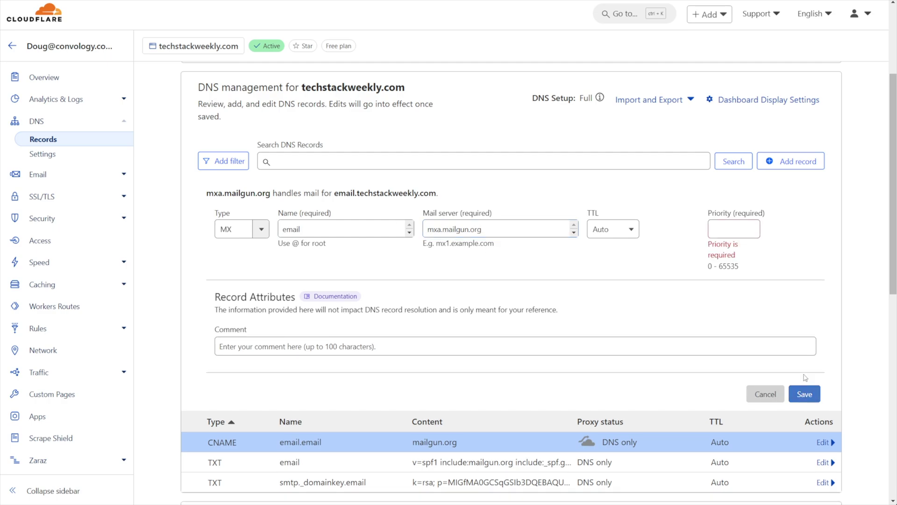
{"action": "mouse_move", "coordinate": [734, 229]}
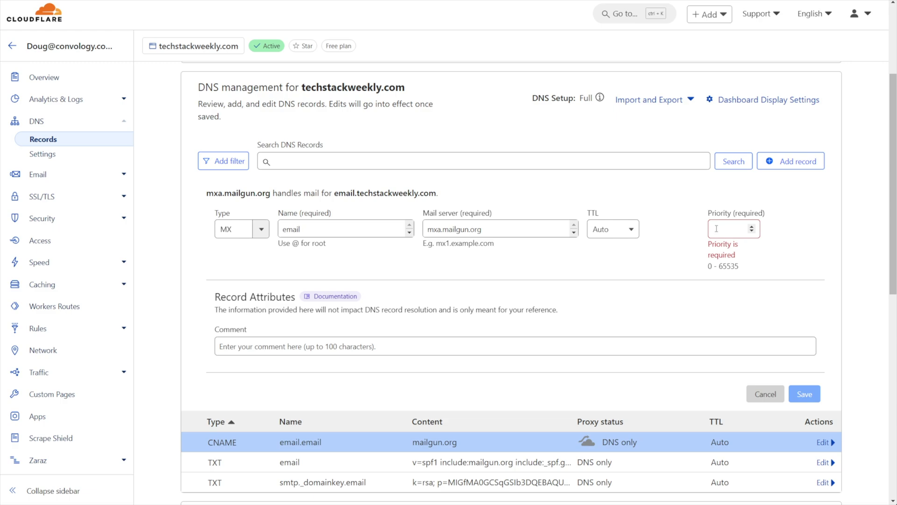
{"action": "left_click", "coordinate": [716, 229]}
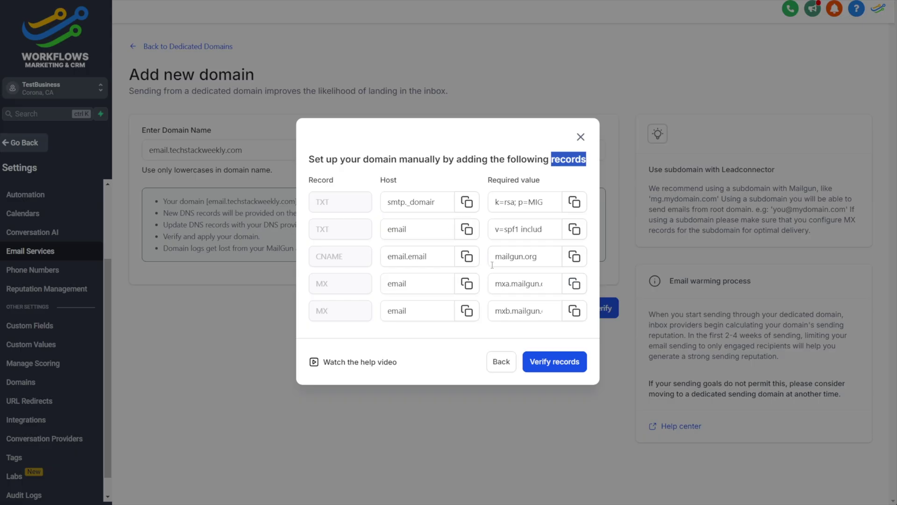
{"action": "type", "text": "10"}
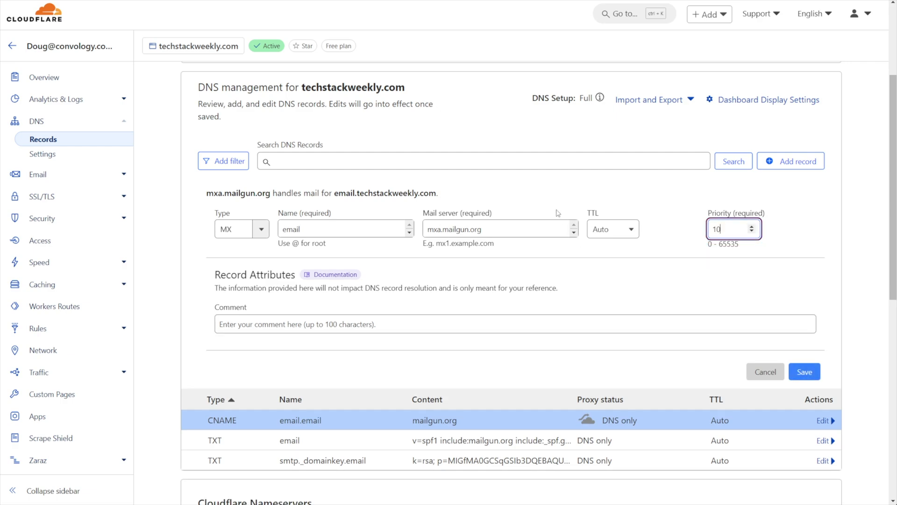
{"action": "left_click", "coordinate": [805, 372]}
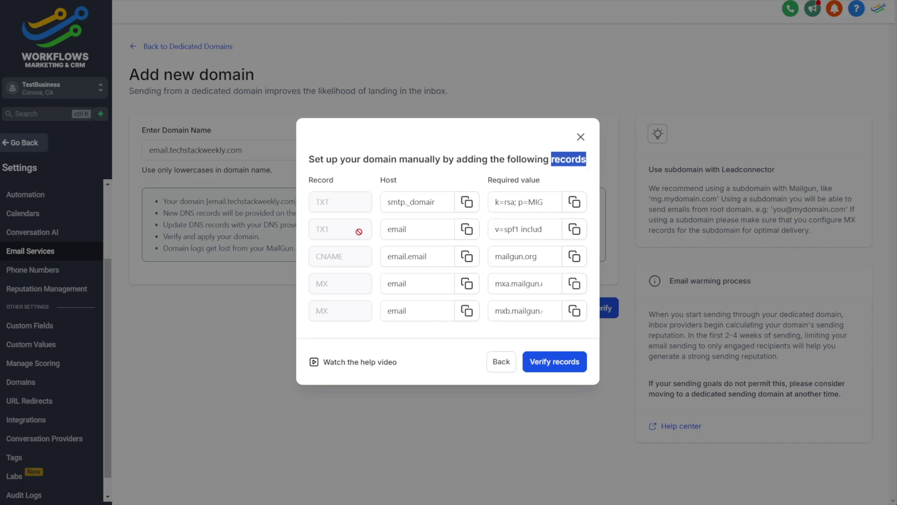
- Start another Cloudflare MX record named email
{"action": "left_click", "coordinate": [467, 313]}
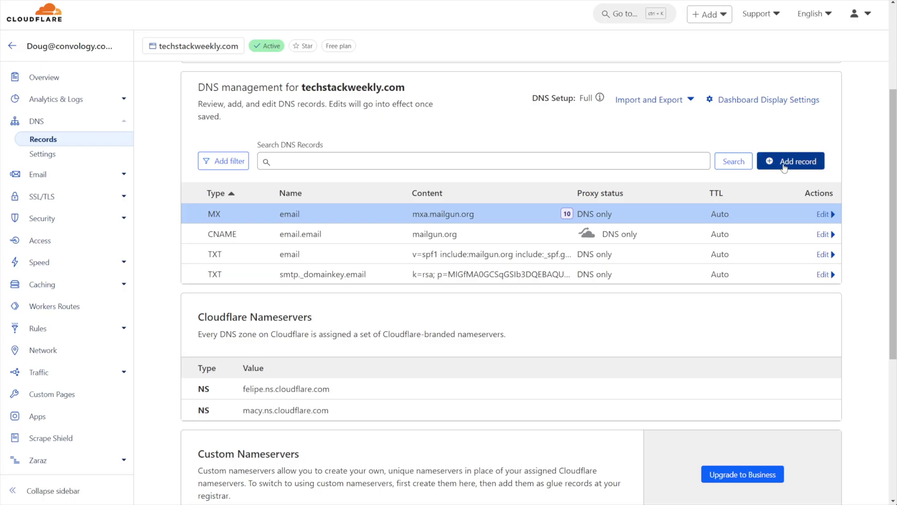
{"action": "left_click", "coordinate": [784, 161]}
{"action": "left_click", "coordinate": [260, 229]}
{"action": "scroll", "coordinate": [241, 294], "scroll_direction": "down", "scroll_amount": 2}
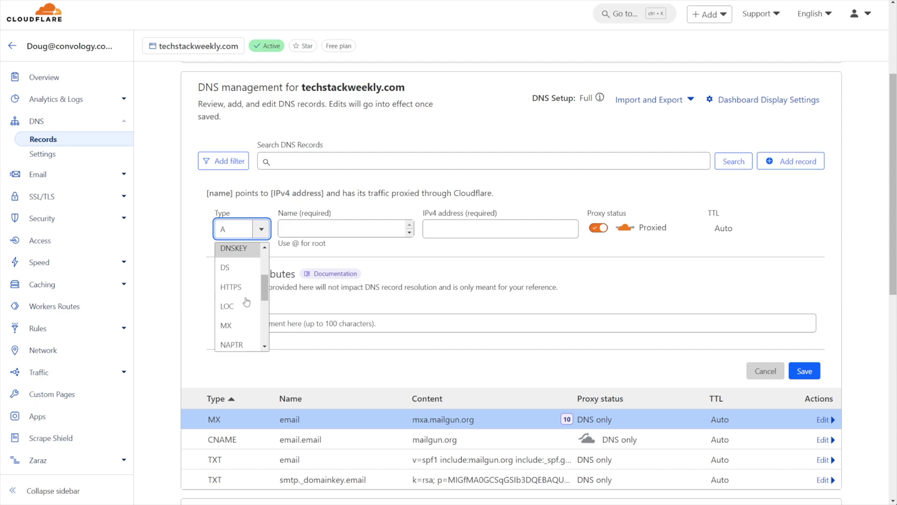
{"action": "scroll", "coordinate": [240, 307], "scroll_direction": "down", "scroll_amount": 2}
{"action": "left_click", "coordinate": [226, 269]}
{"action": "left_click", "coordinate": [307, 229]}
{"action": "type", "text": "email"}
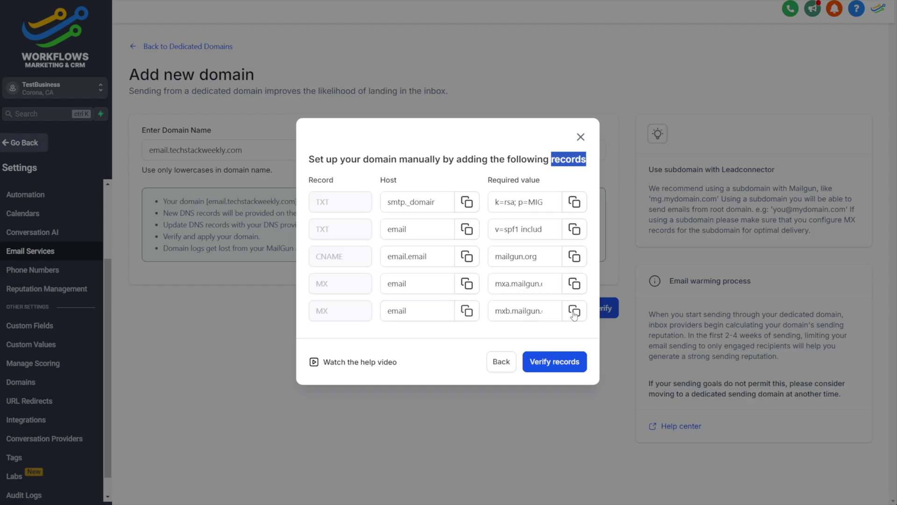
- Give this MX record mail server mxb.mailgun.org and priority 10, and save it
{"action": "left_click", "coordinate": [574, 311]}
{"action": "key", "text": "alt+Tab"}
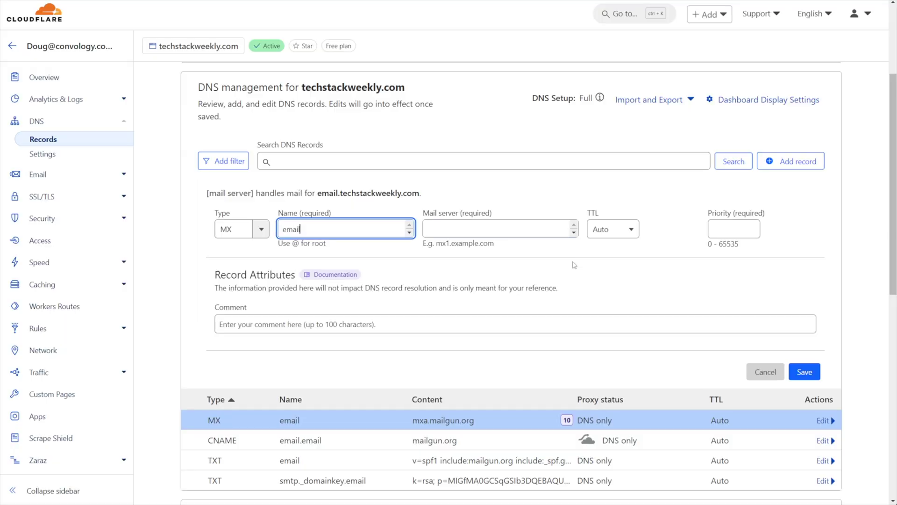
{"action": "left_click", "coordinate": [498, 229]}
{"action": "key", "text": "ctrl+v"}
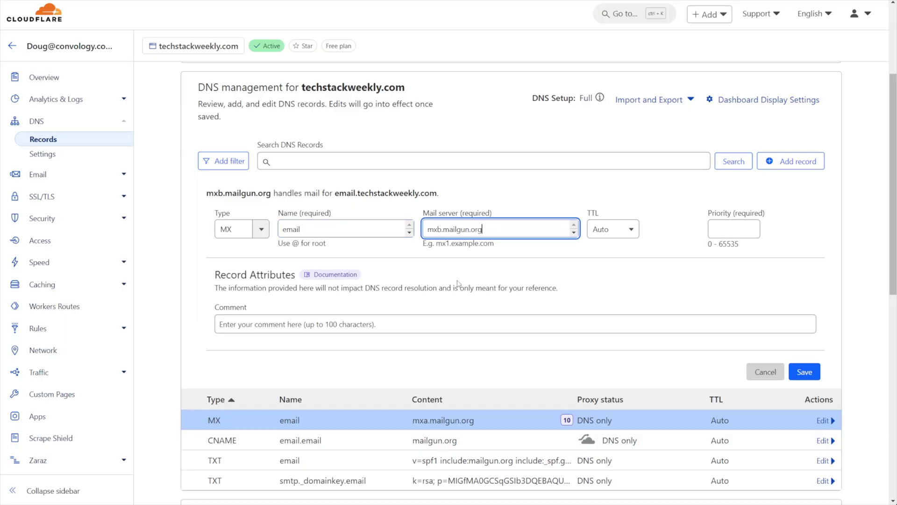
{"action": "left_click", "coordinate": [720, 218]}
{"action": "type", "text": "10"}
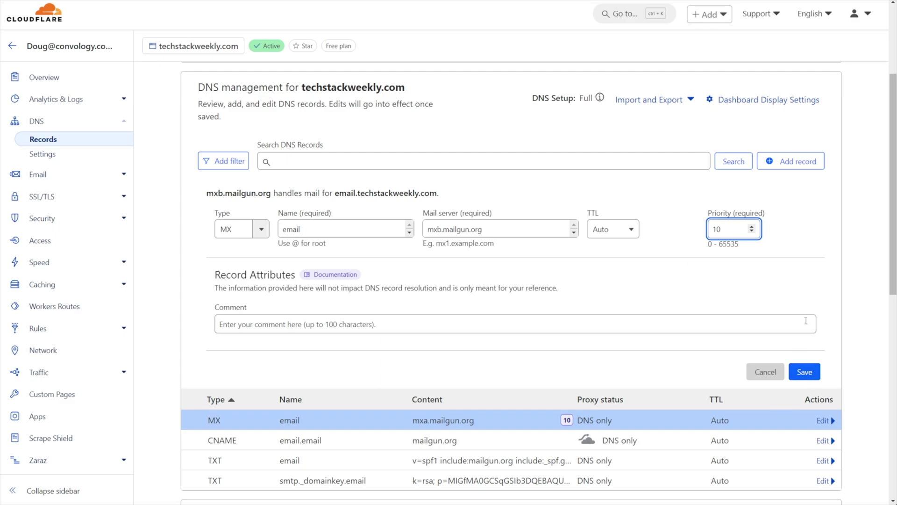
{"action": "left_click", "coordinate": [808, 375]}
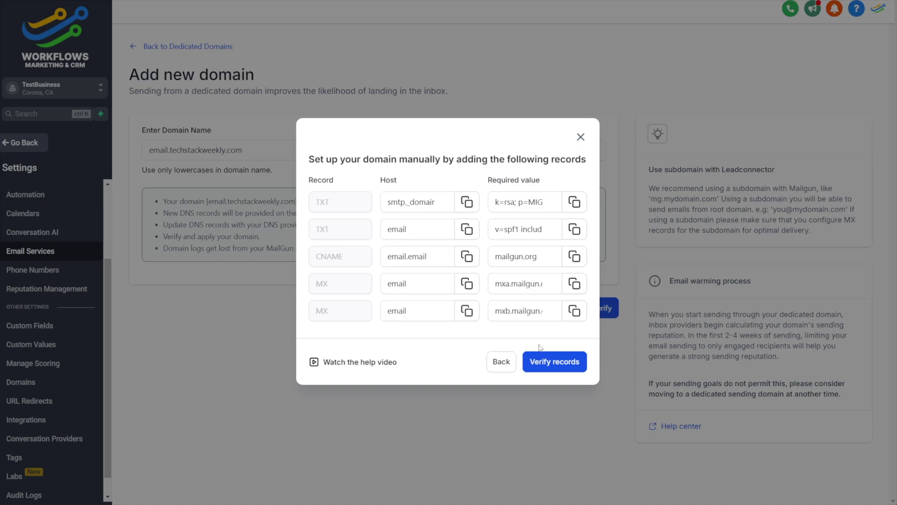
- Confirm the records show Verified, then copy the DMARC value and select the _dmarc.email hostname
{"action": "left_click", "coordinate": [560, 365]}
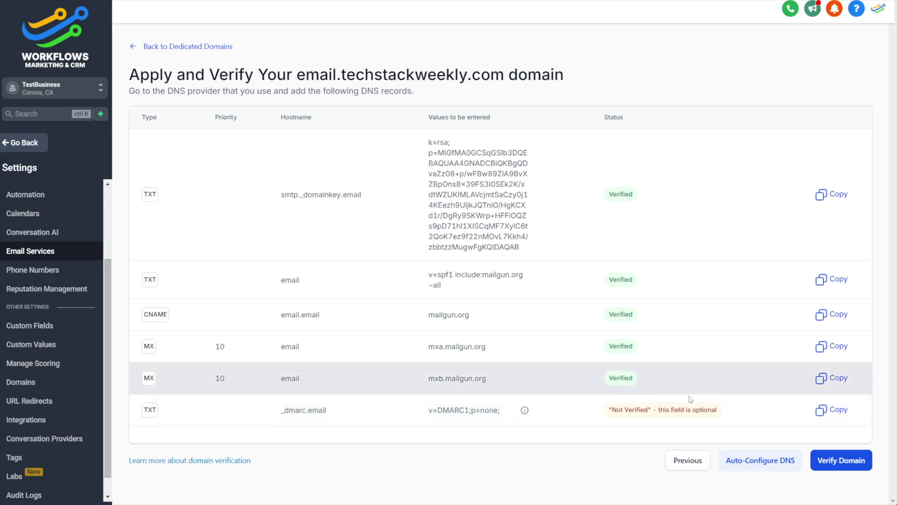
{"action": "left_click", "coordinate": [837, 411]}
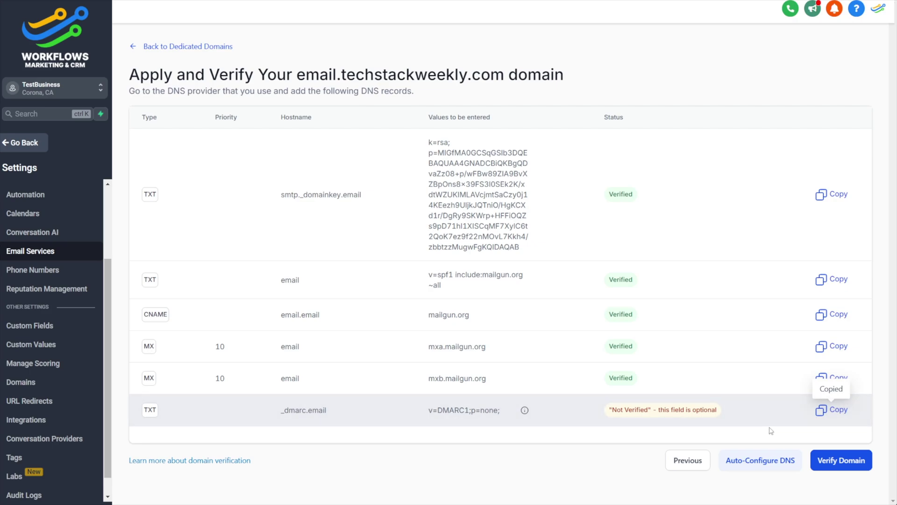
{"action": "left_click", "coordinate": [834, 413]}
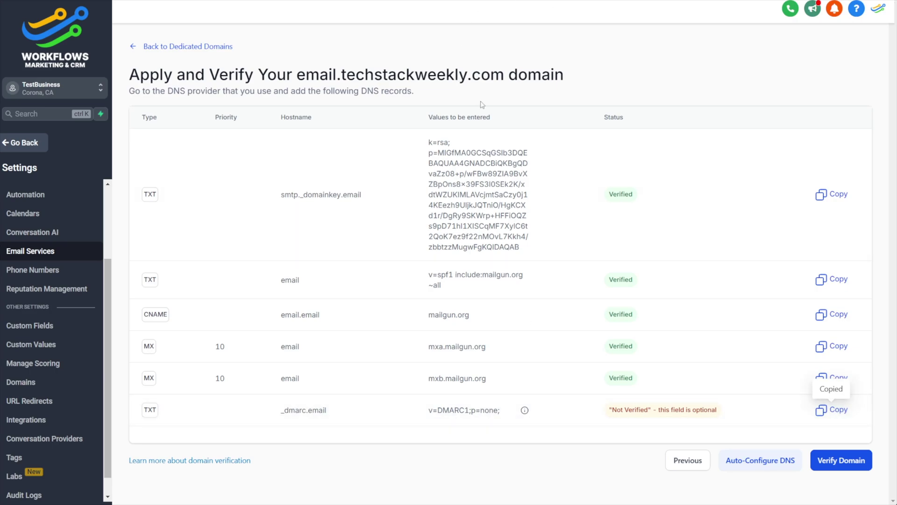
{"action": "left_click_drag", "start_coordinate": [282, 412], "coordinate": [327, 412]}
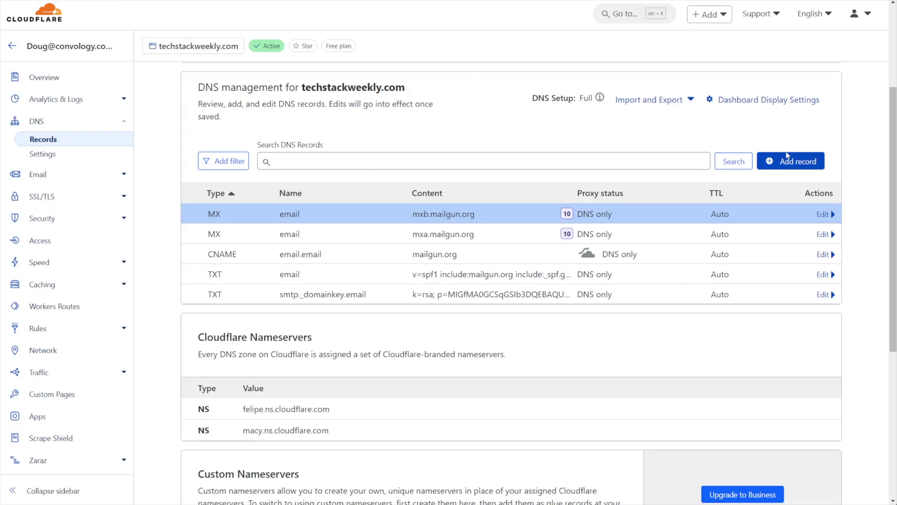
- Add a Cloudflare TXT record named _dmarc.email with content v=DMARC1;p=none;
{"action": "left_click", "coordinate": [791, 161]}
{"action": "left_click", "coordinate": [241, 228]}
{"action": "scroll", "coordinate": [239, 302], "scroll_direction": "down", "scroll_amount": 5}
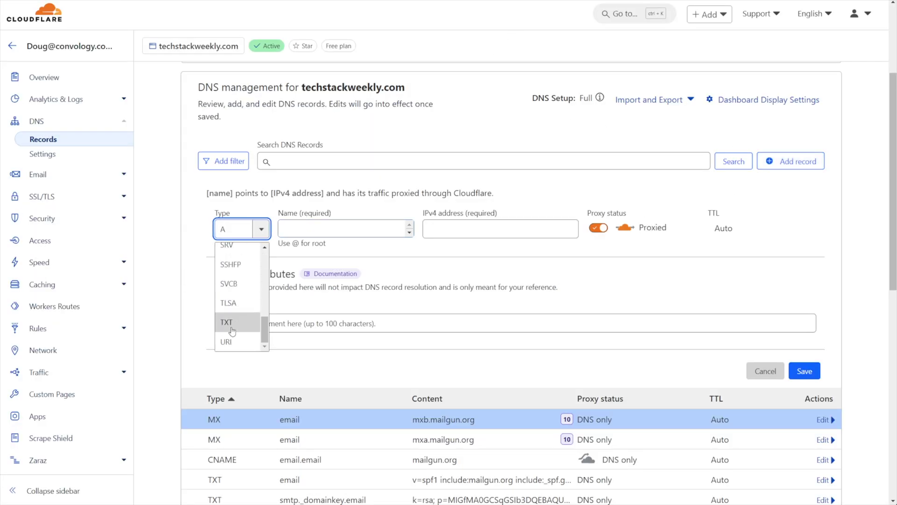
{"action": "left_click", "coordinate": [226, 320]}
{"action": "left_click", "coordinate": [325, 229]}
{"action": "type", "text": "_dmarc.email"}
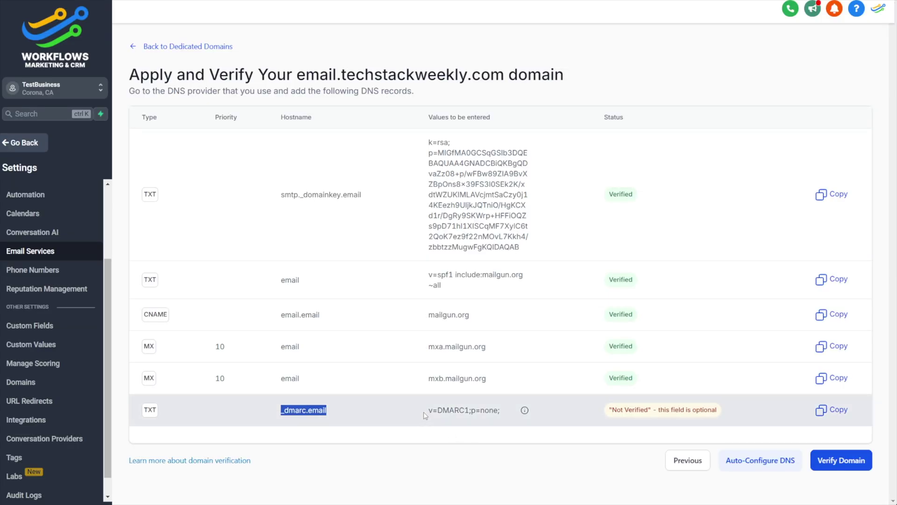
{"action": "left_click_drag", "start_coordinate": [428, 410], "coordinate": [500, 418]}
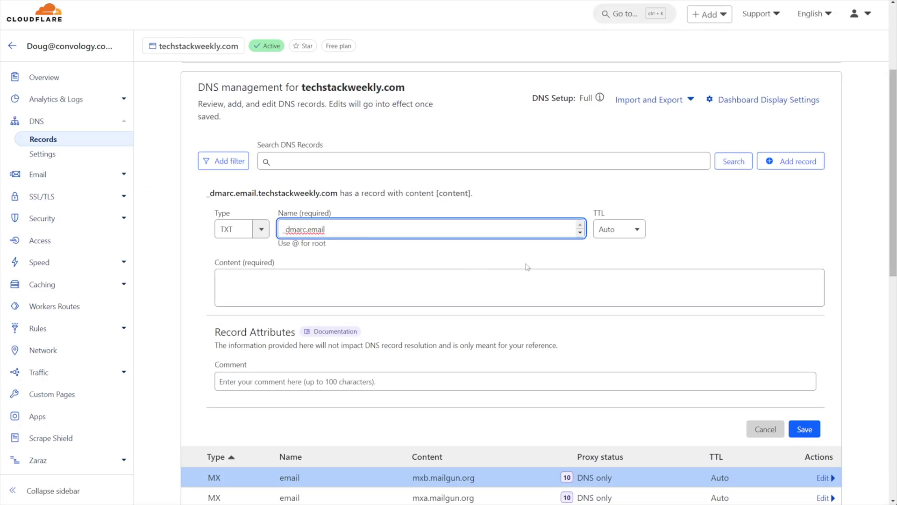
{"action": "left_click", "coordinate": [430, 280]}
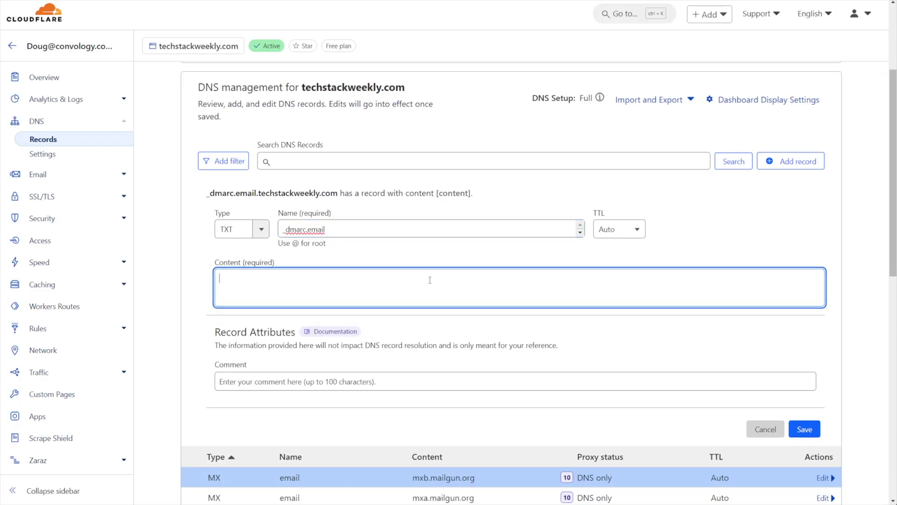
{"action": "key", "text": "ctrl+v"}
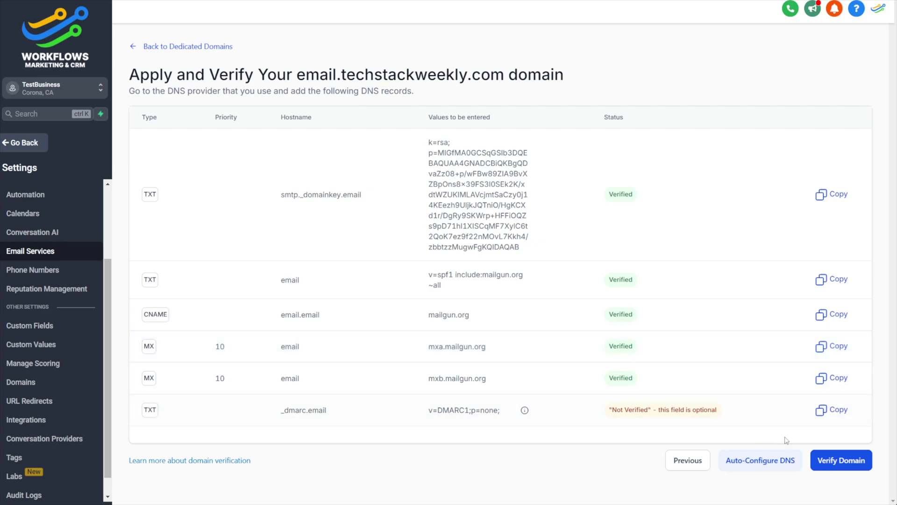
- Verify email.techstackweekly.com and open its actions menu on the dedicated domain card
{"action": "left_click", "coordinate": [838, 459]}
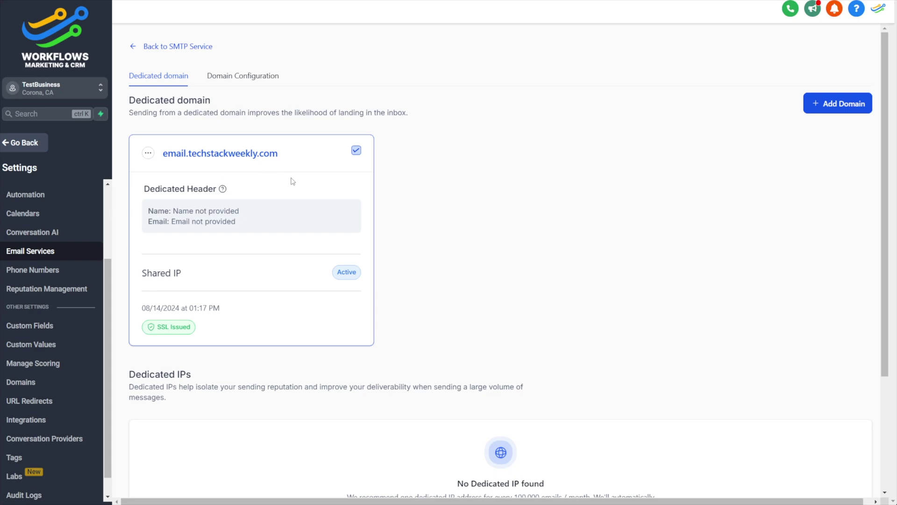
{"action": "left_click", "coordinate": [148, 153]}
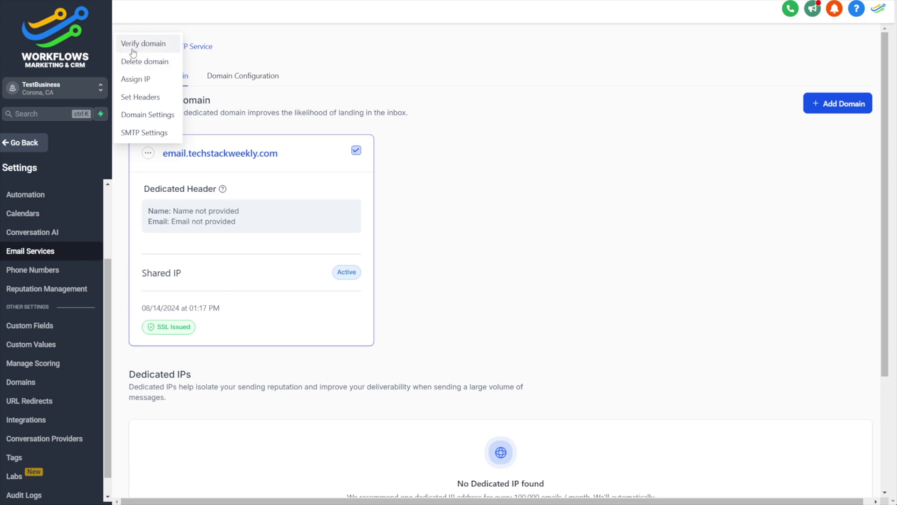